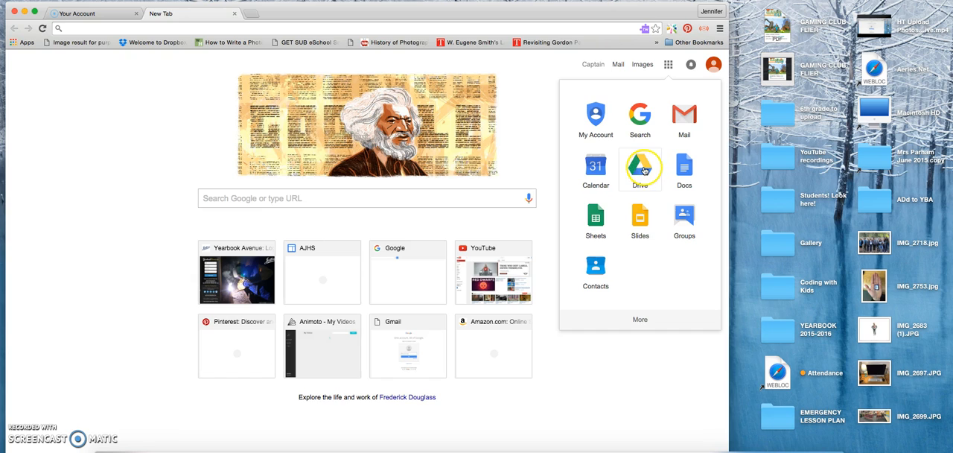
Open Google Drive and launch Google Classroom from the additional Google apps
left_click(644, 169)
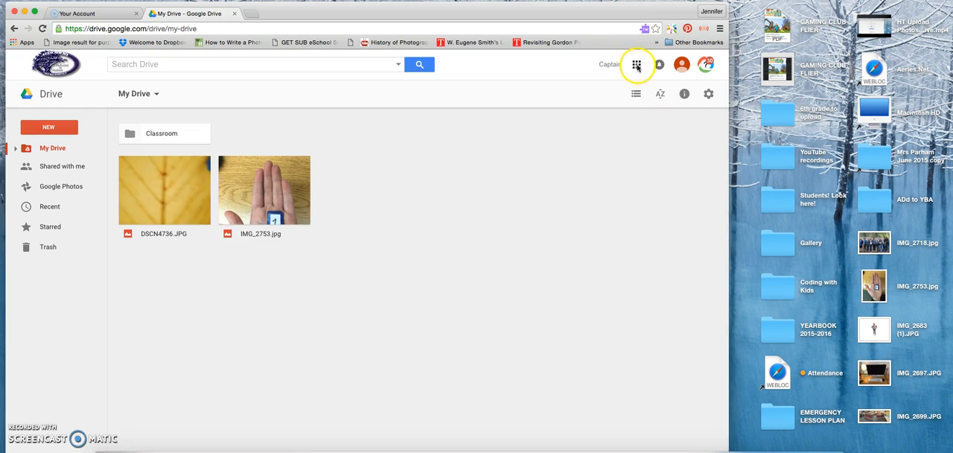
left_click(638, 65)
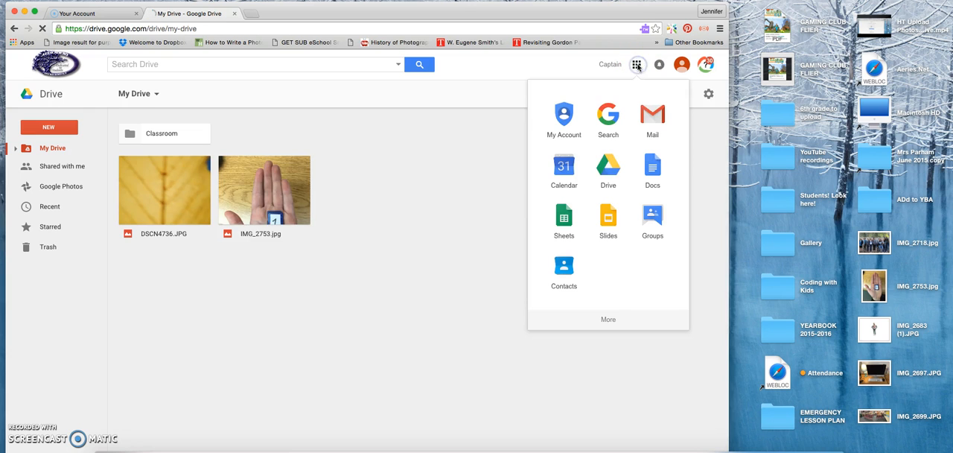
left_click(609, 320)
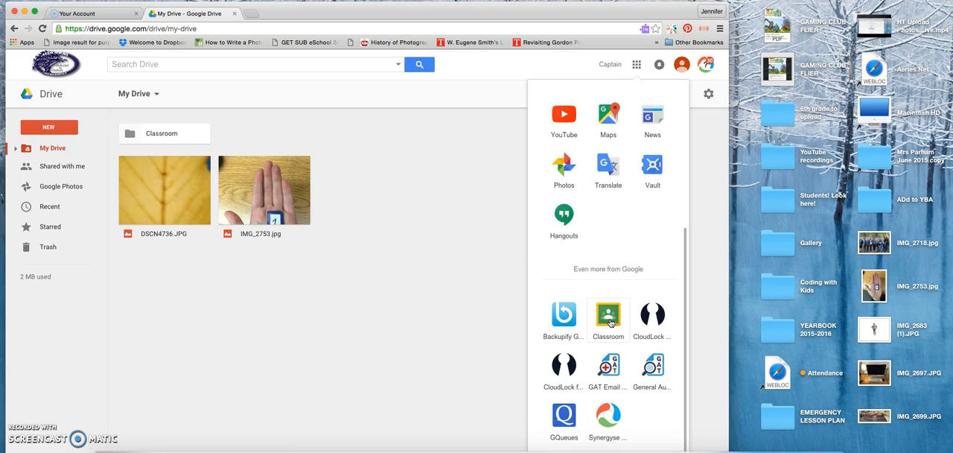
left_click(608, 316)
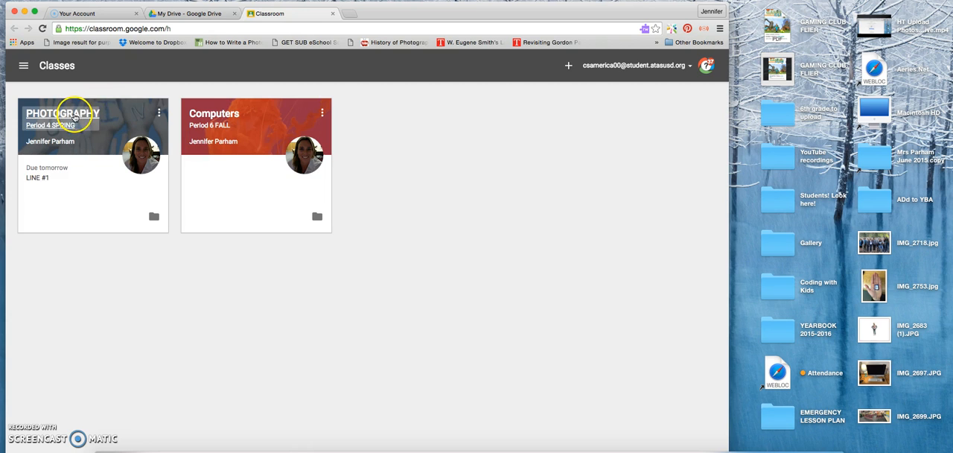
In the PHOTOGRAPHY Period 4 SPRING class, open the LINE #1 assignment and its attached Google Slides presentation
left_click(74, 117)
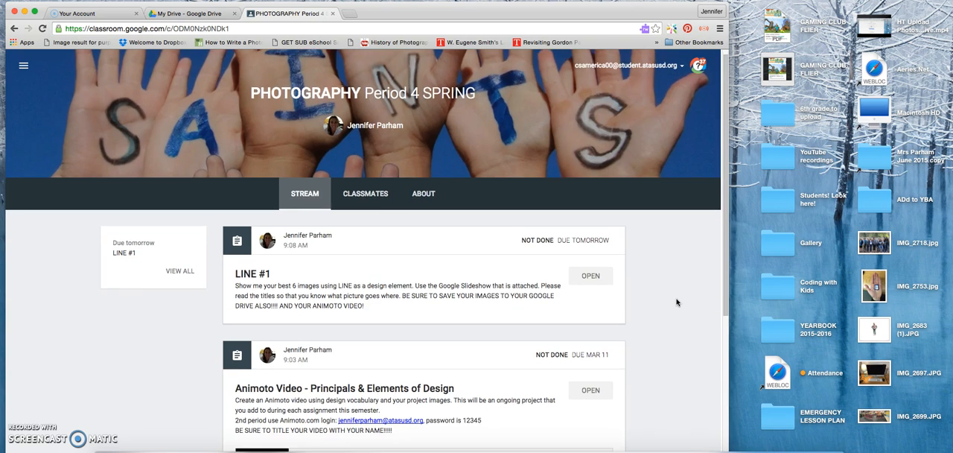
scroll(676, 302, "down", 2)
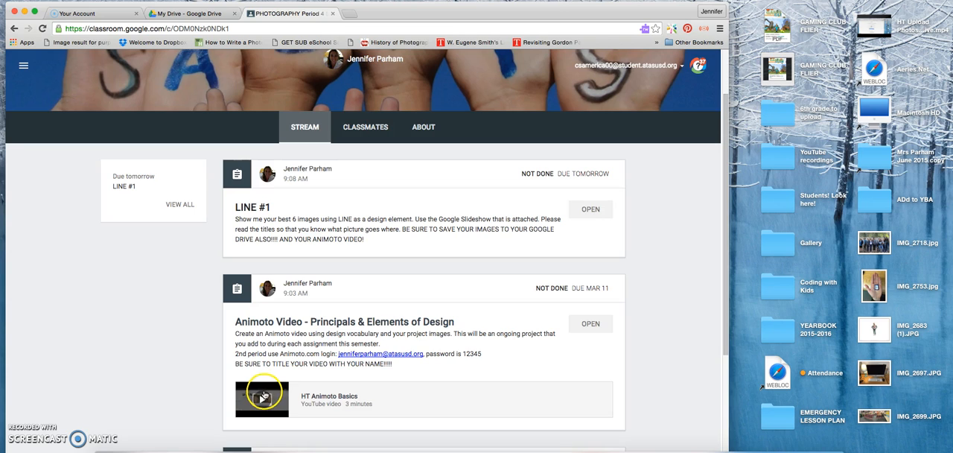
left_click(588, 211)
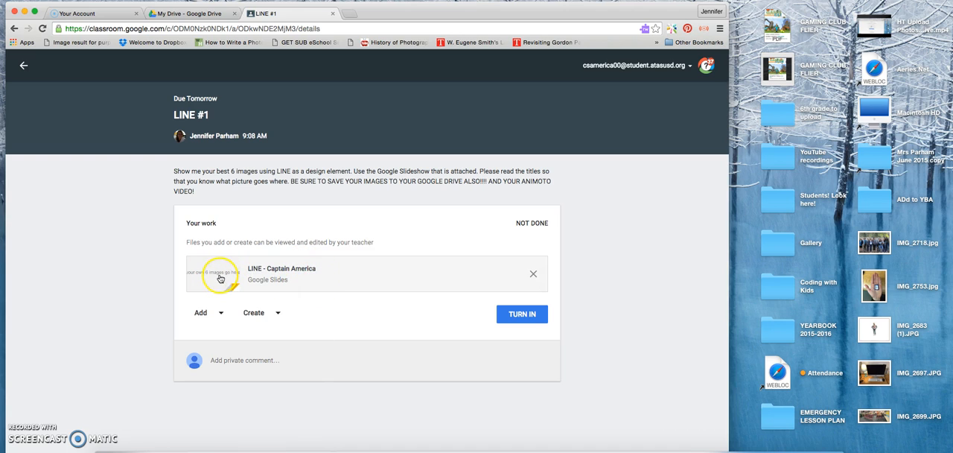
left_click(278, 271)
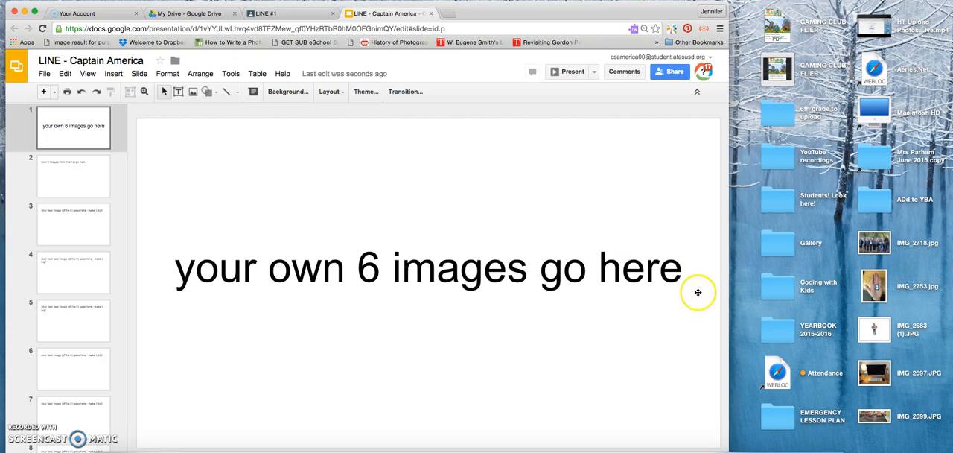
Review the instructions on slides 2 and 3 of the presentation and return to slide 1
left_click(68, 176)
left_click(191, 171)
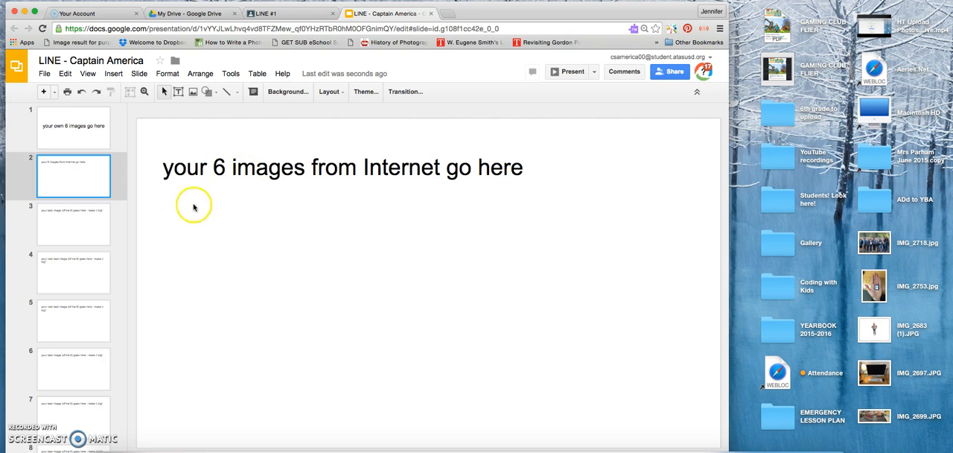
left_click(92, 220)
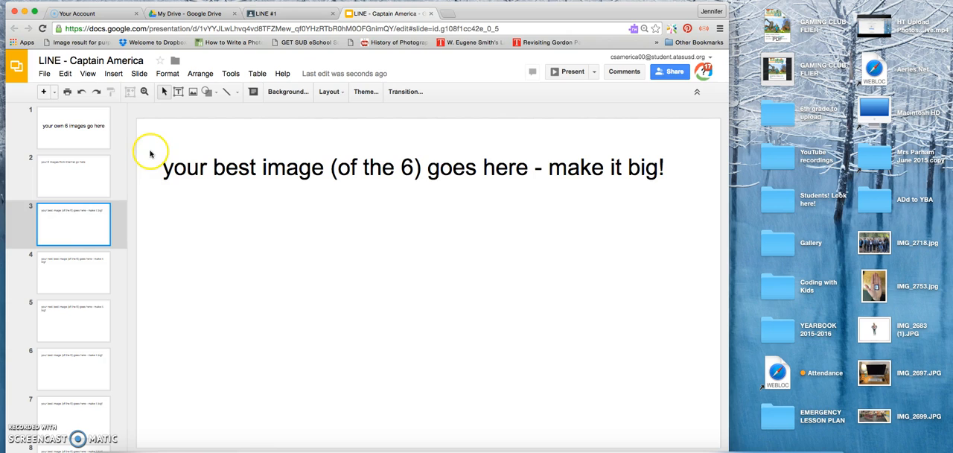
left_click(90, 135)
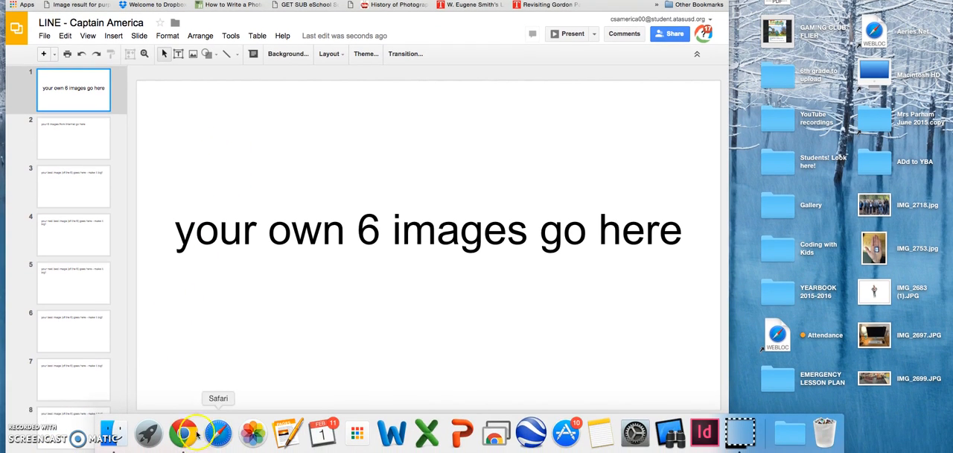
Switch to the Photos app, move its window clear of the slide, and browse the library for a picture
left_click(253, 432)
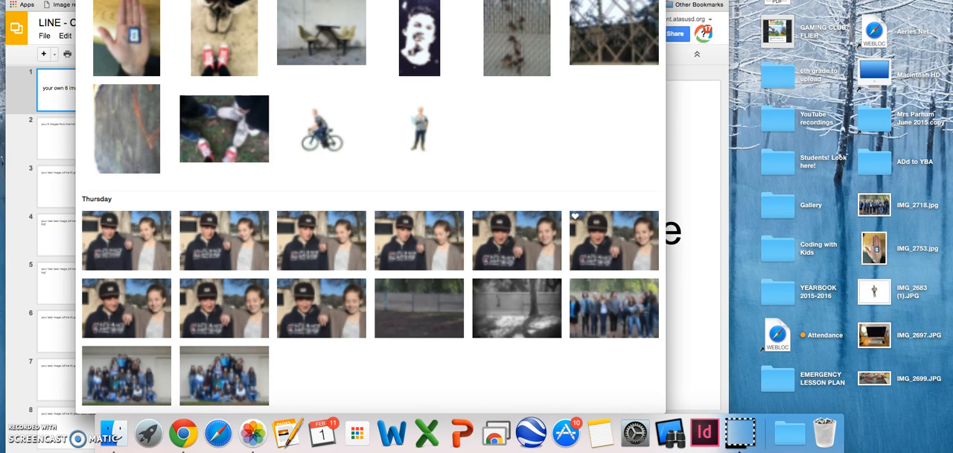
left_click_drag(492, 0, 625, 27)
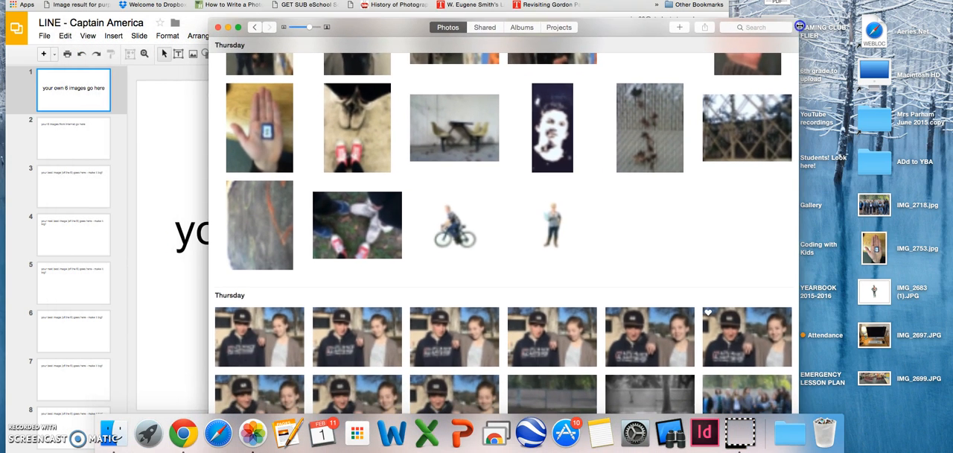
scroll(353, 298, "down", 1)
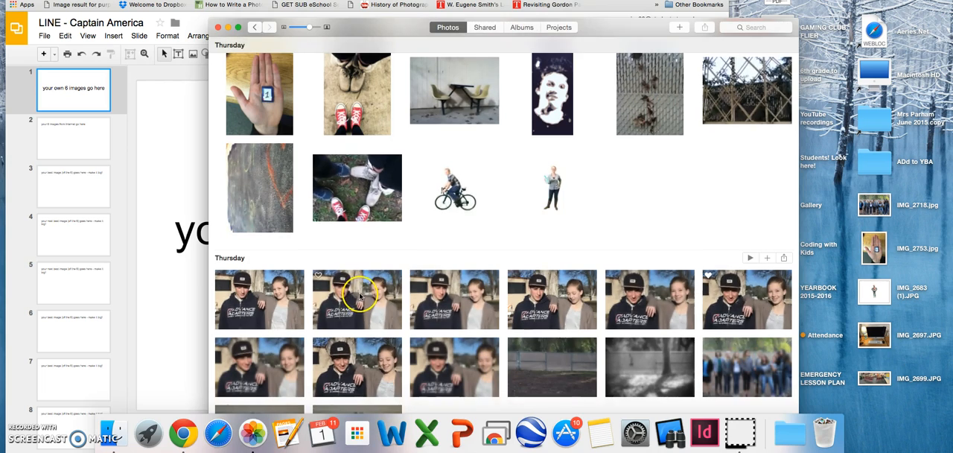
scroll(356, 297, "up", 5)
scroll(356, 296, "up", 3)
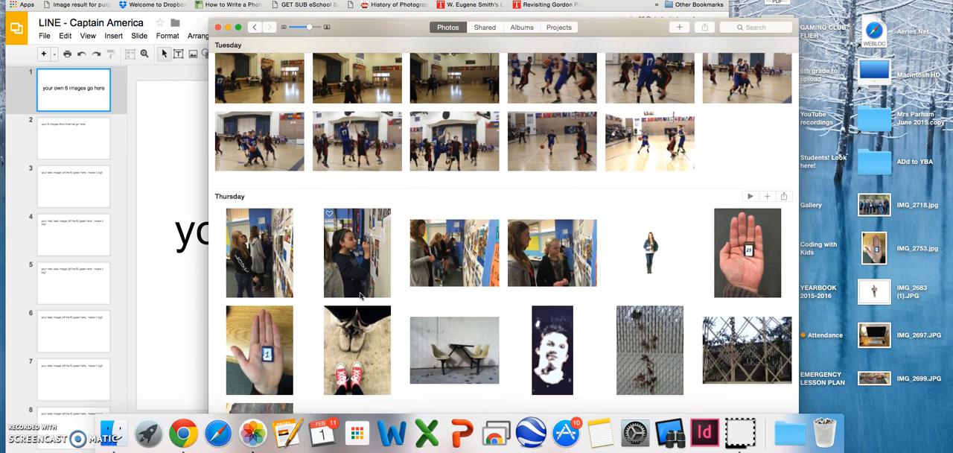
scroll(357, 296, "down", 2)
Try to place the photo of the hand with card 1 from Photos onto the first slide, and minimize Photos
left_click(262, 290)
left_click_drag(360, 28, 553, 1)
left_click_drag(459, 246, 239, 149)
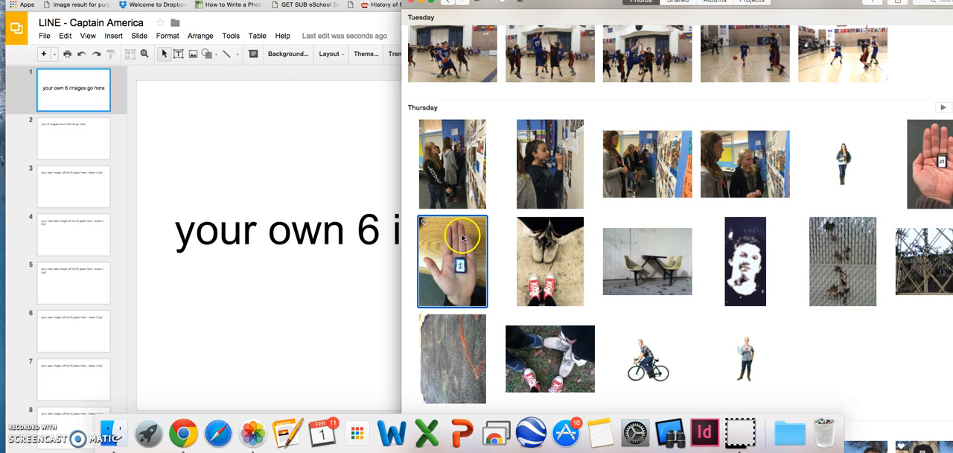
left_click_drag(469, 240, 584, 0)
left_click_drag(589, 7, 571, 35)
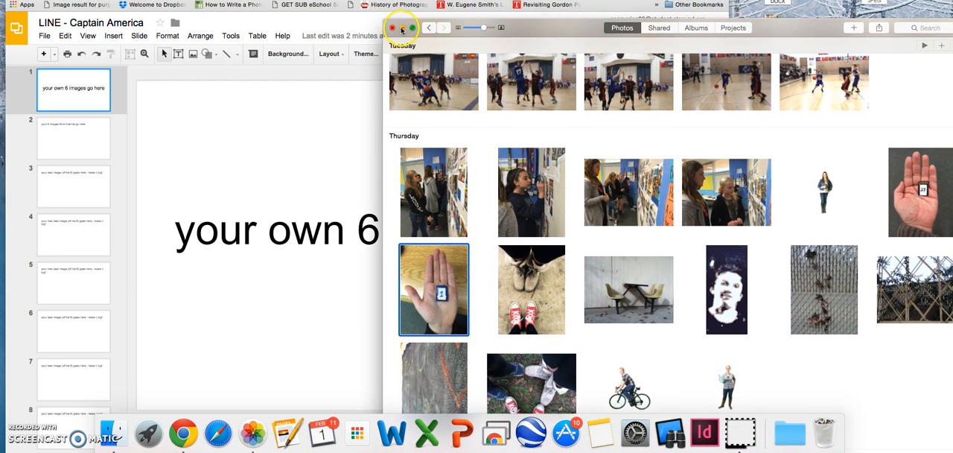
left_click(402, 27)
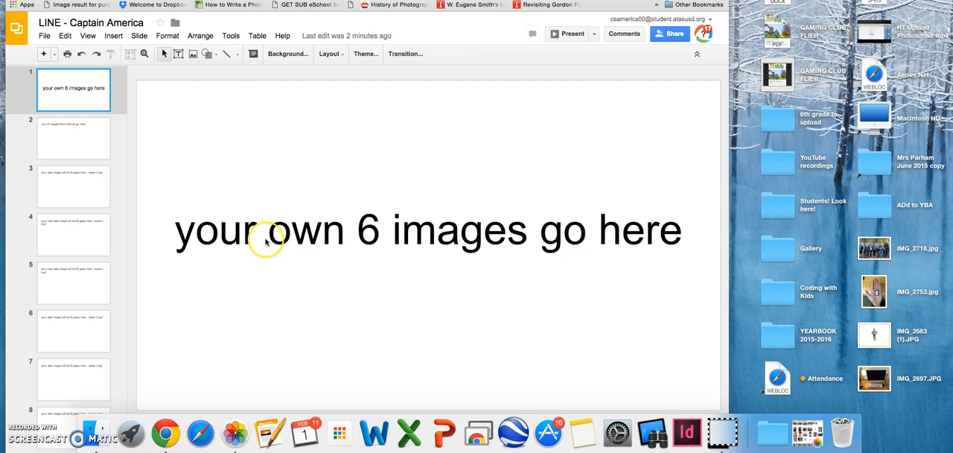
Shift the browser window to uncover the desktop files and insert IMG_2753.jpg on slide 1
left_click_drag(603, 0, 572, 28)
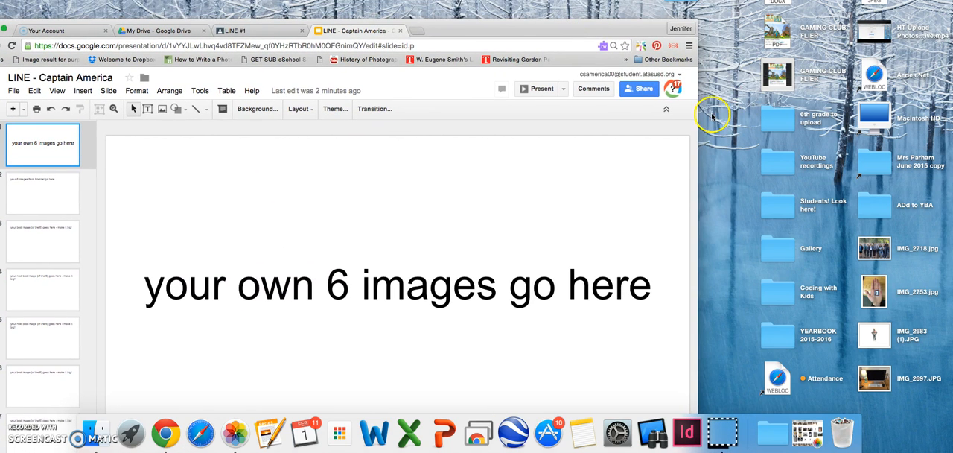
left_click(874, 292)
left_click_drag(876, 293, 187, 220)
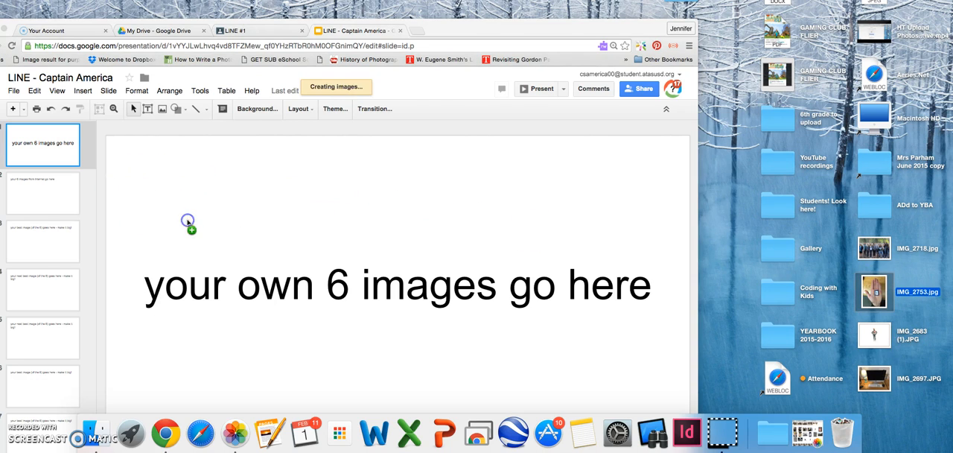
left_click_drag(267, 237, 375, 322)
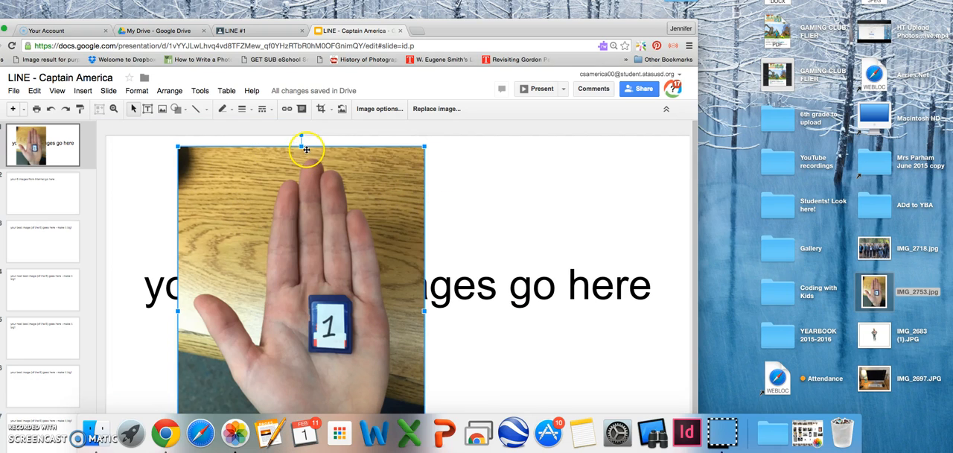
Try squashing the hand photo from its top edge, and undo the distortion
left_click_drag(302, 147, 264, 149)
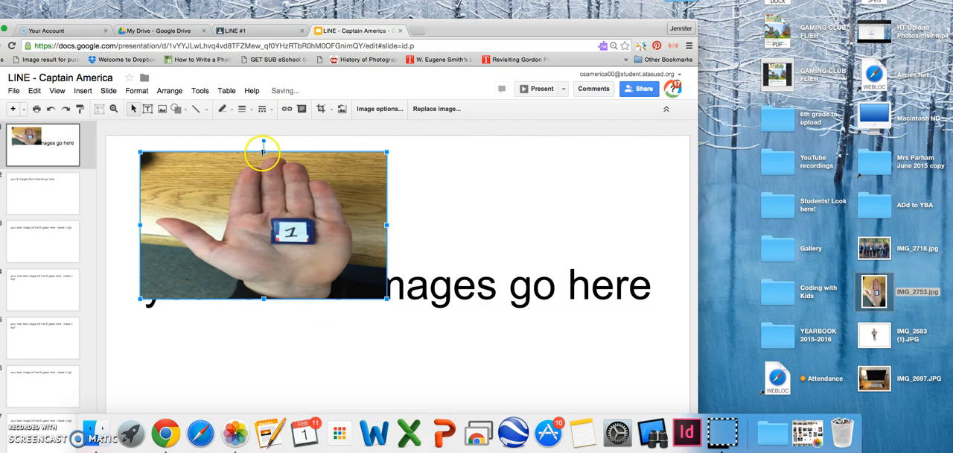
left_click_drag(262, 190, 264, 202)
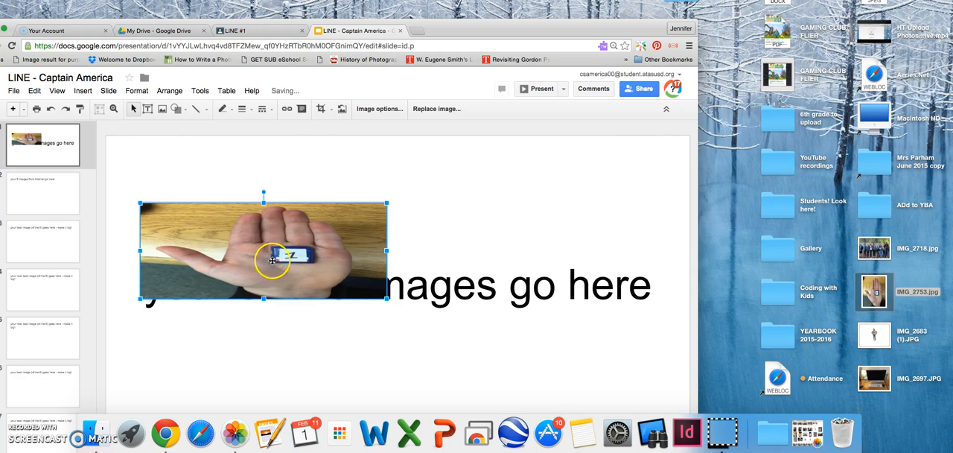
key("super+z")
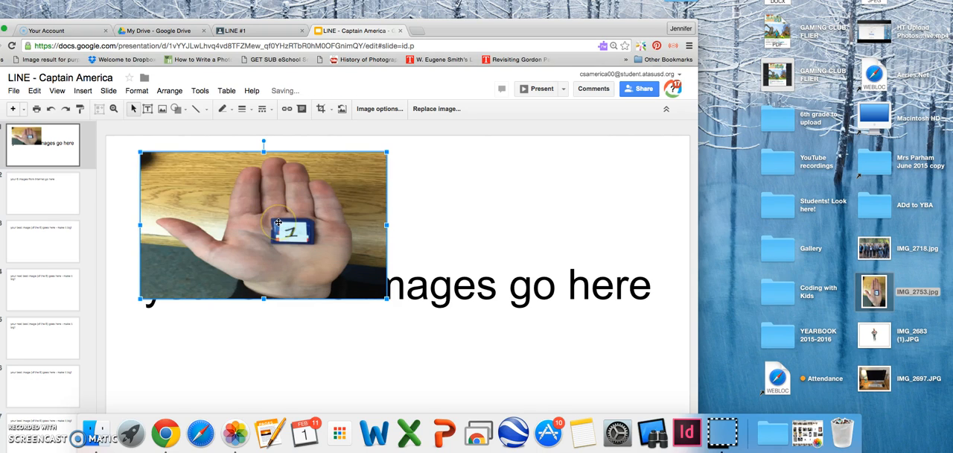
key("super+z")
key("super+shift+z")
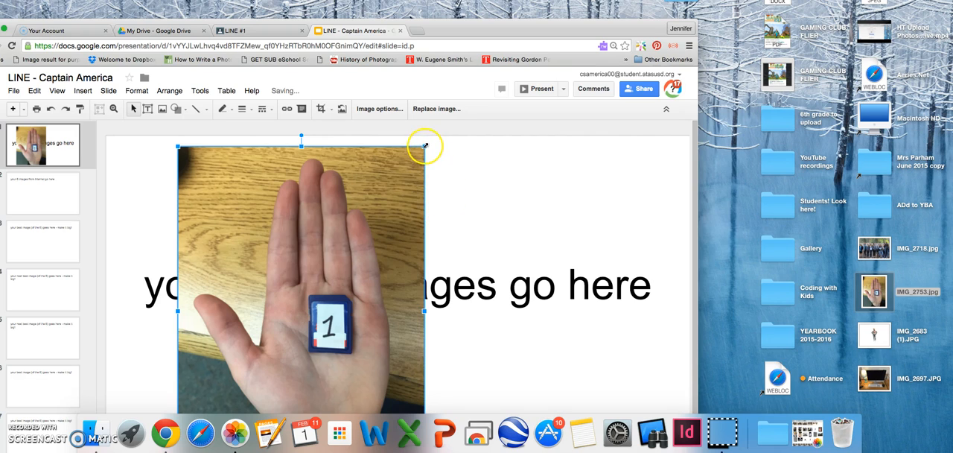
Scale the hand photo down proportionally and place it in the upper-left corner of slide 1
left_click_drag(422, 148, 190, 184)
left_click_drag(227, 286, 210, 260)
left_click(253, 229)
left_click(154, 161)
Delete the "your own 6 images go here" text box from slide 1 and shift the hand photo slightly right and down
left_click(256, 289)
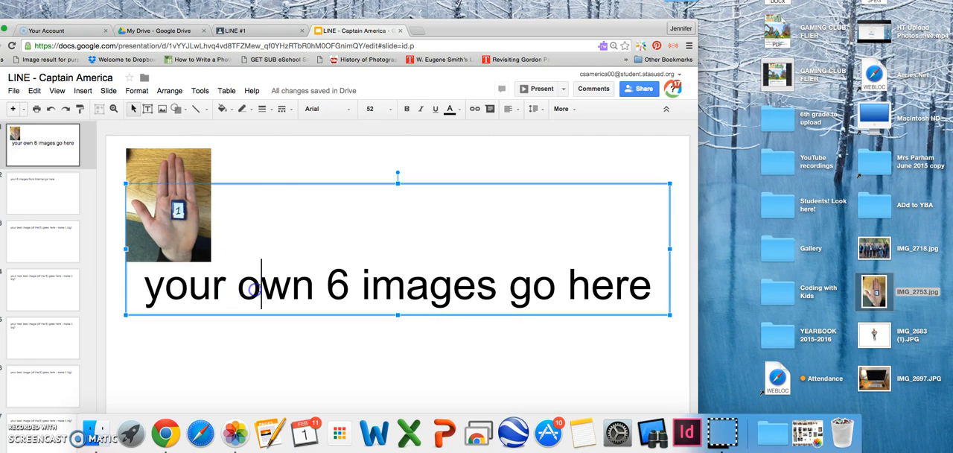
left_click_drag(275, 184, 275, 209)
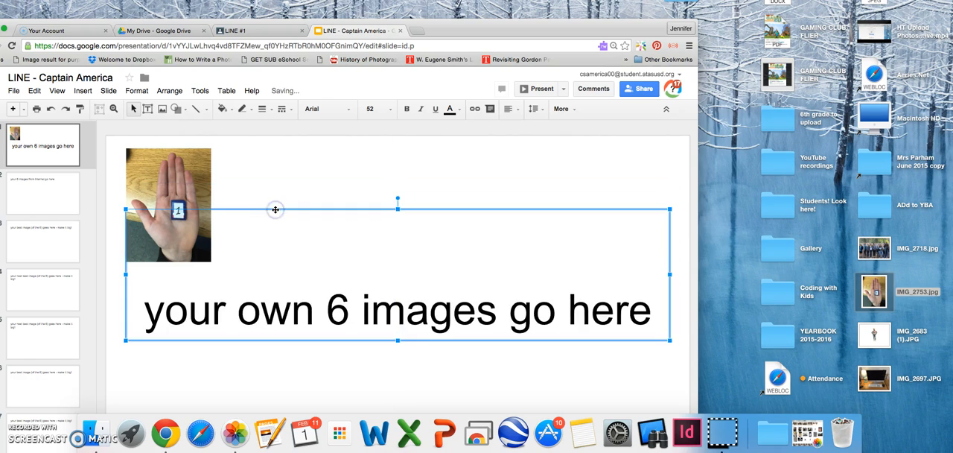
key("Delete")
left_click_drag(172, 192, 200, 200)
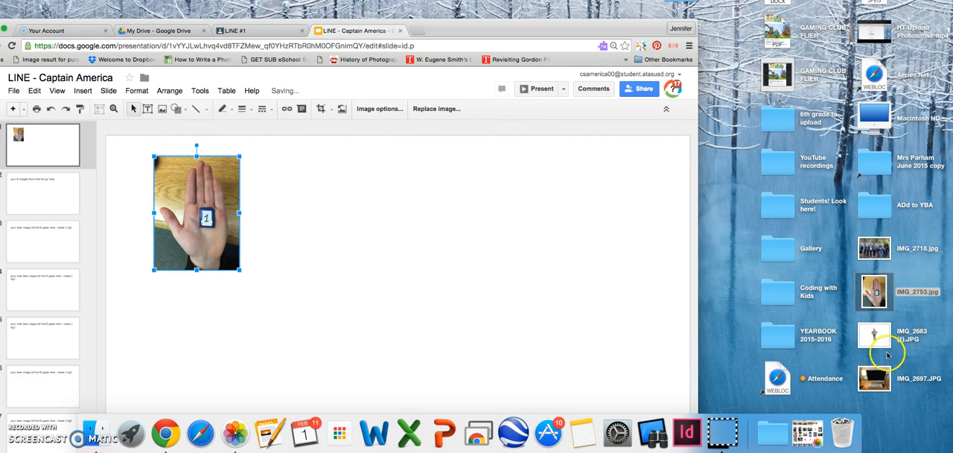
Insert IMG_2697.JPG from the desktop on slide 1, scale it down proportionally, and place it right of the hand photo
left_click(878, 381)
left_click_drag(879, 381, 317, 218)
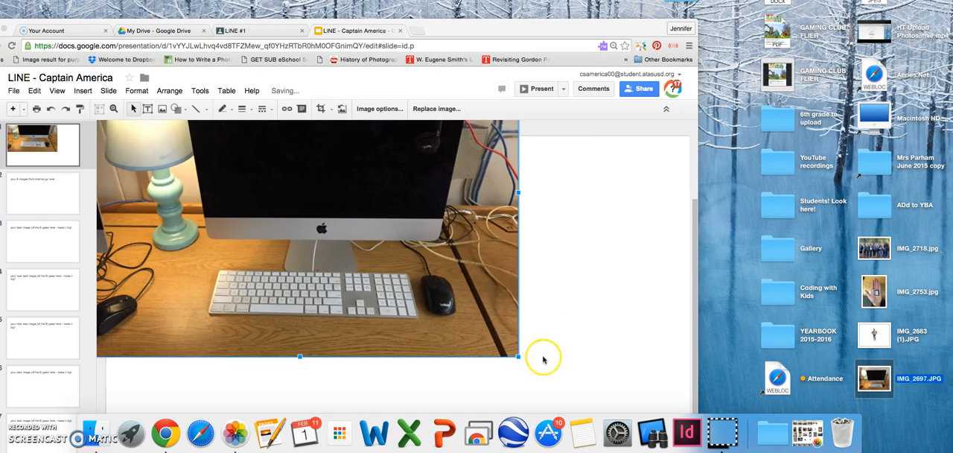
left_click_drag(518, 359, 319, 205)
left_click_drag(213, 169, 397, 290)
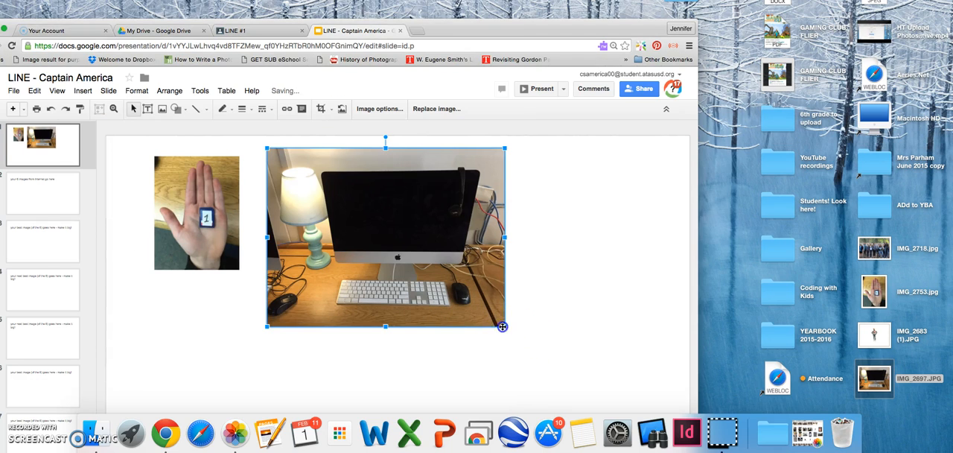
left_click_drag(503, 326, 557, 364)
left_click_drag(415, 257, 371, 221)
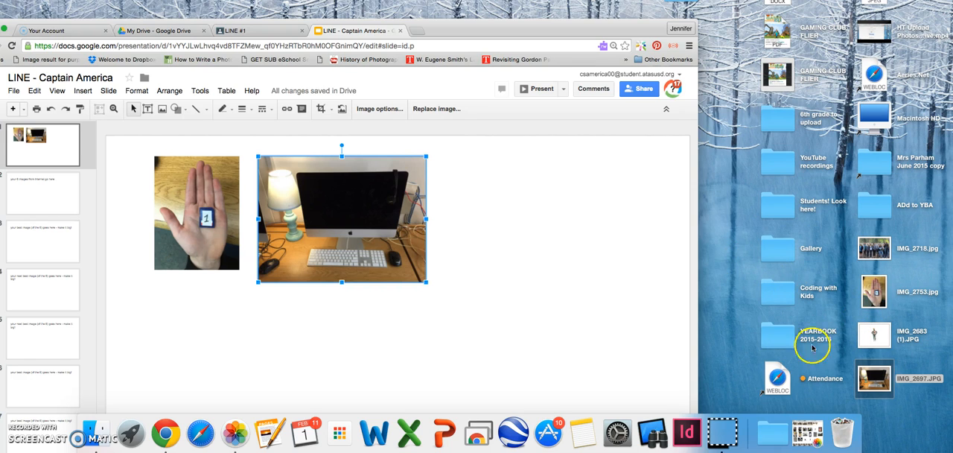
Open slide 2 for the Internet images, and search Google Images in a new tab for "photography line element"
left_click(20, 203)
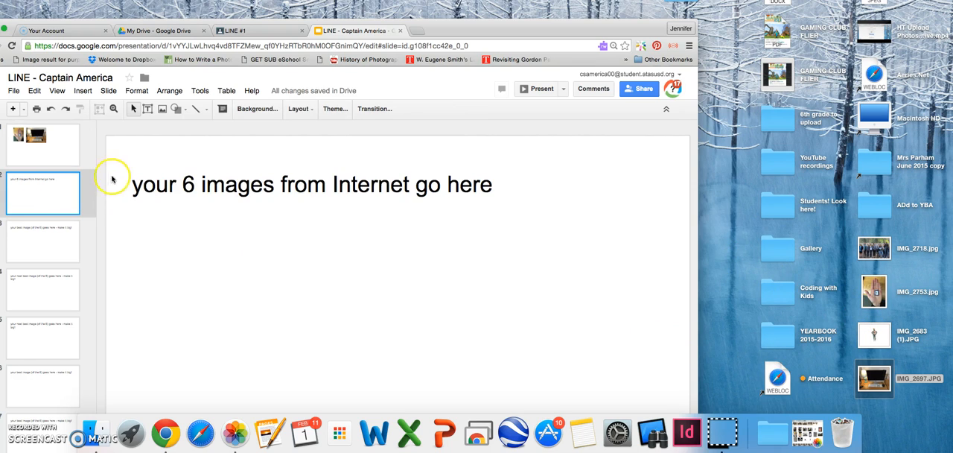
left_click(416, 32)
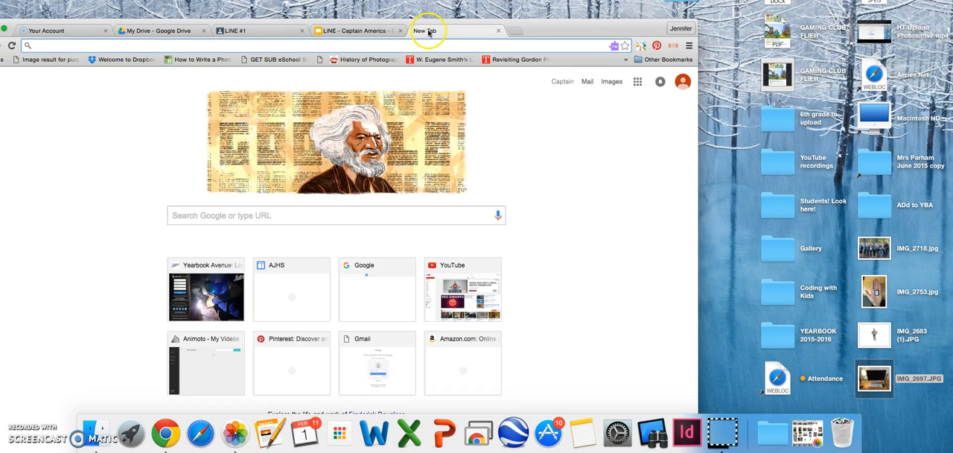
left_click(611, 82)
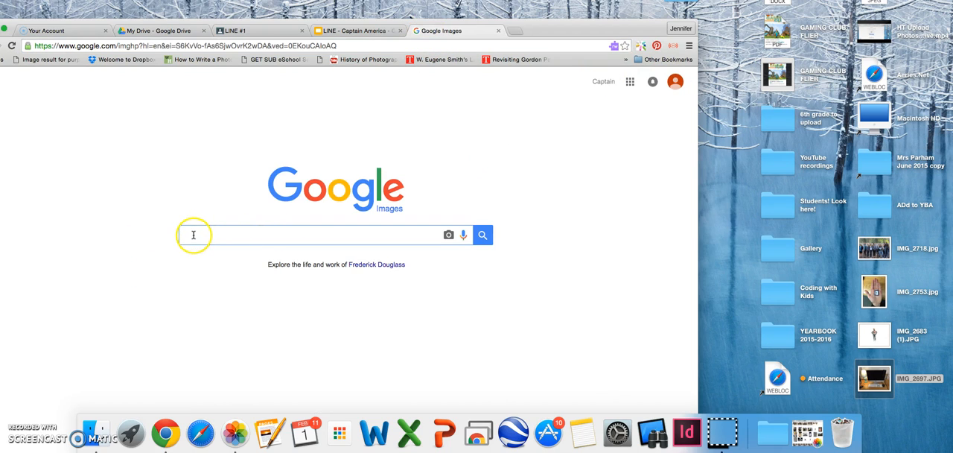
type("Photography line")
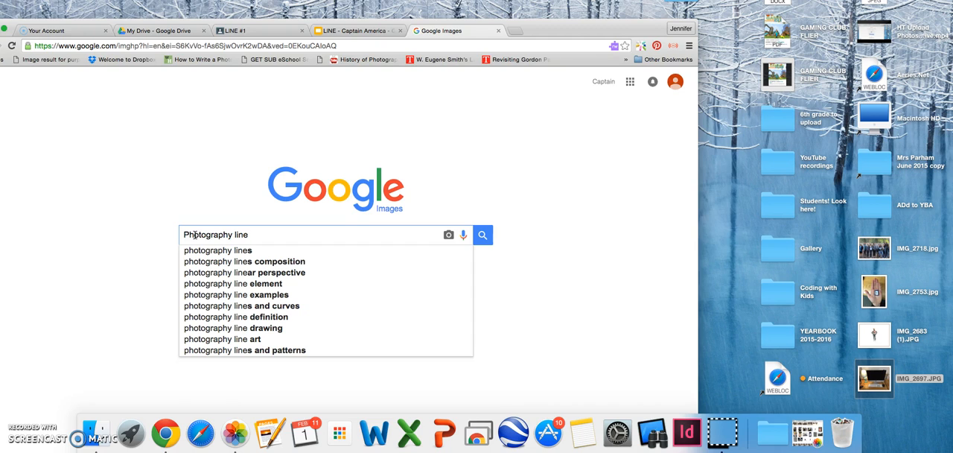
left_click(230, 288)
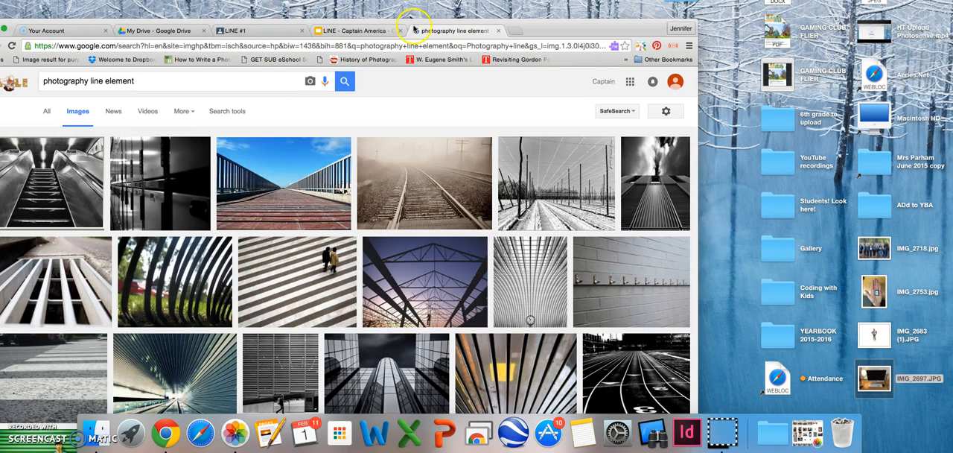
Detach the image results into their own browser window, narrow it, and place it beside the presentation
left_click_drag(432, 32, 856, 28)
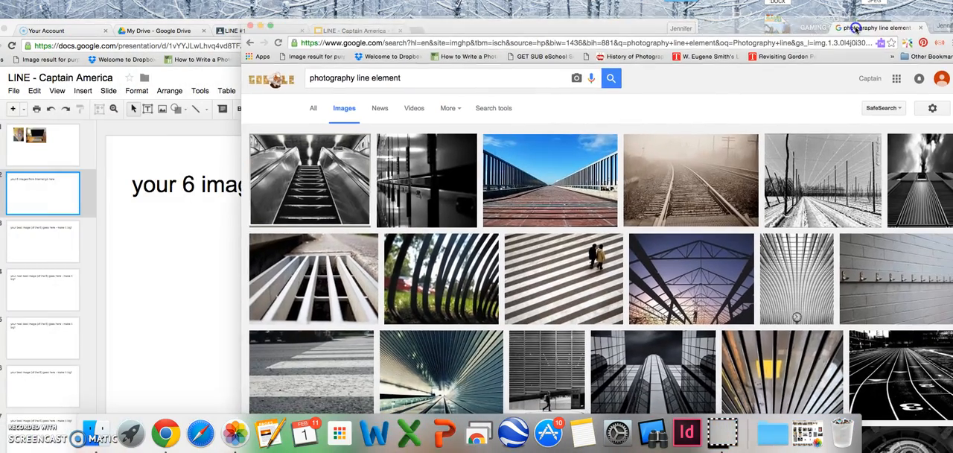
left_click_drag(242, 239, 610, 240)
left_click_drag(791, 26, 757, 27)
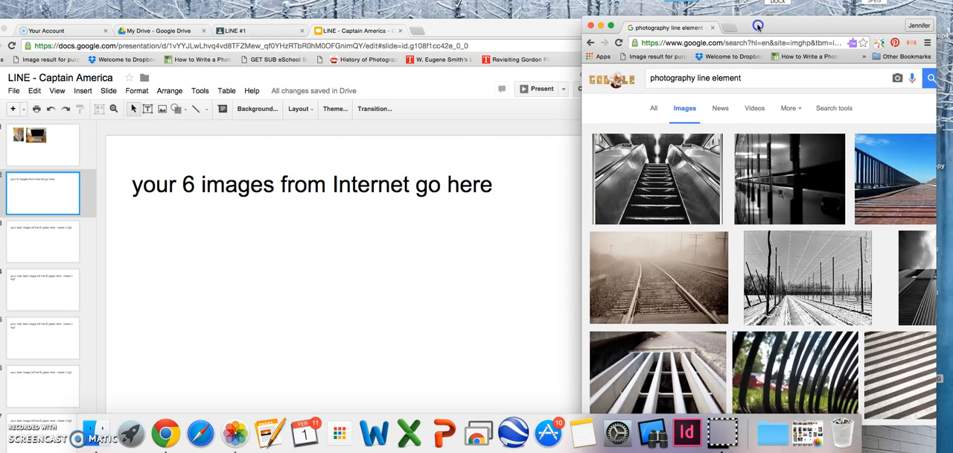
Insert the black-and-white escalator image from the results on slide 2, scale it down, and place it under the heading's left end
left_click(643, 172)
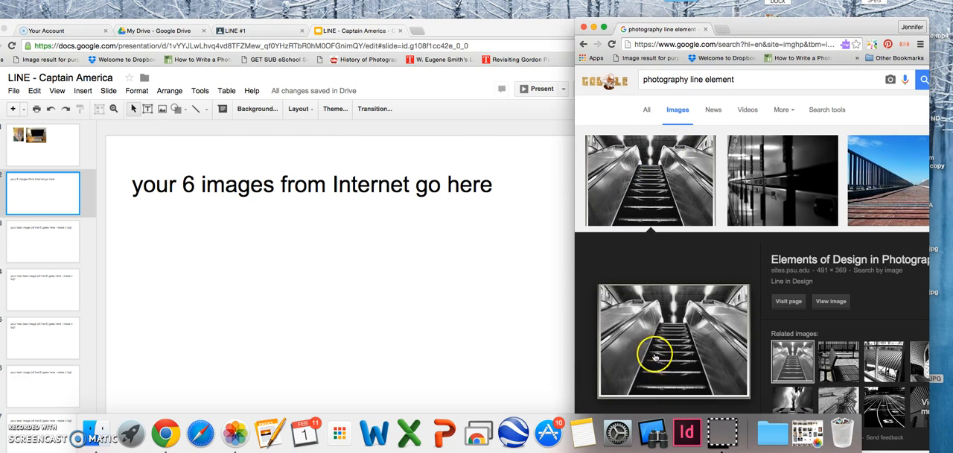
left_click_drag(648, 330, 193, 255)
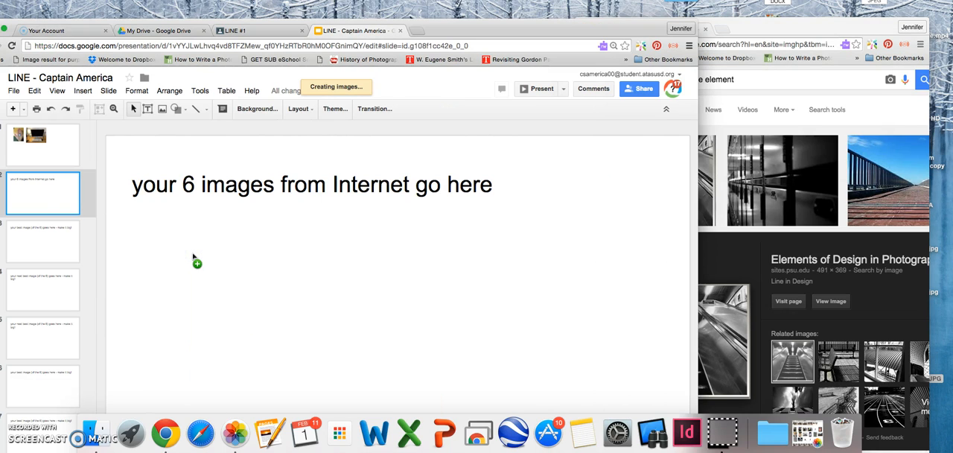
left_click_drag(439, 255, 318, 346)
left_click_drag(274, 379, 212, 244)
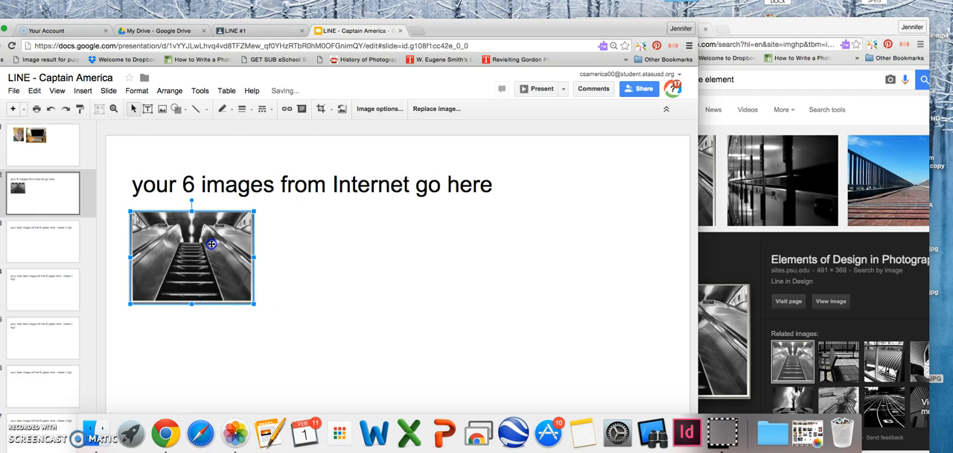
Insert the blue-green tunnel image from the results on slide 2, placing it right of the escalator image and scaling it to matching height
left_click(805, 29)
scroll(767, 216, "down", 3)
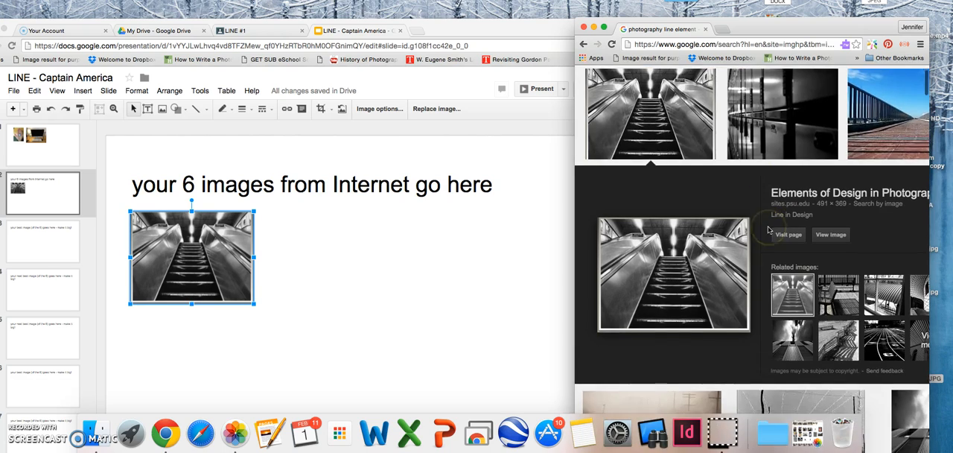
scroll(769, 229, "down", 5)
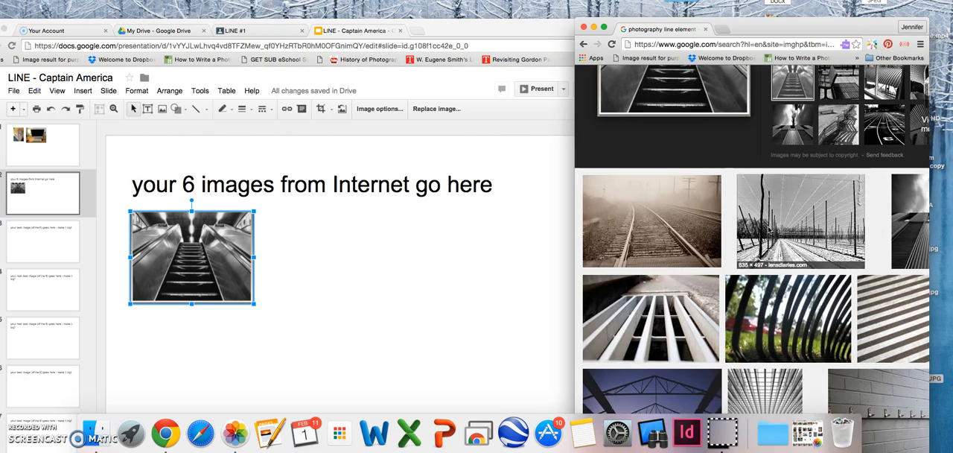
scroll(769, 230, "down", 5)
left_click(793, 264)
left_click(648, 350)
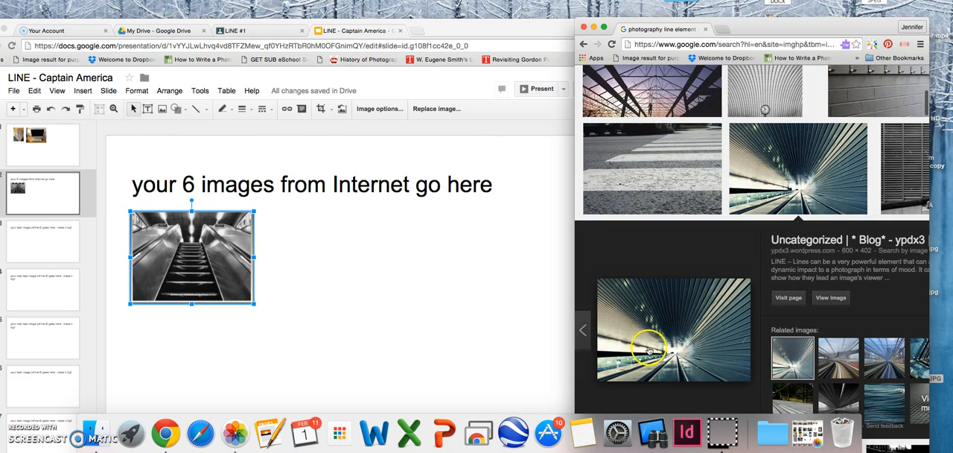
left_click_drag(647, 350, 357, 280)
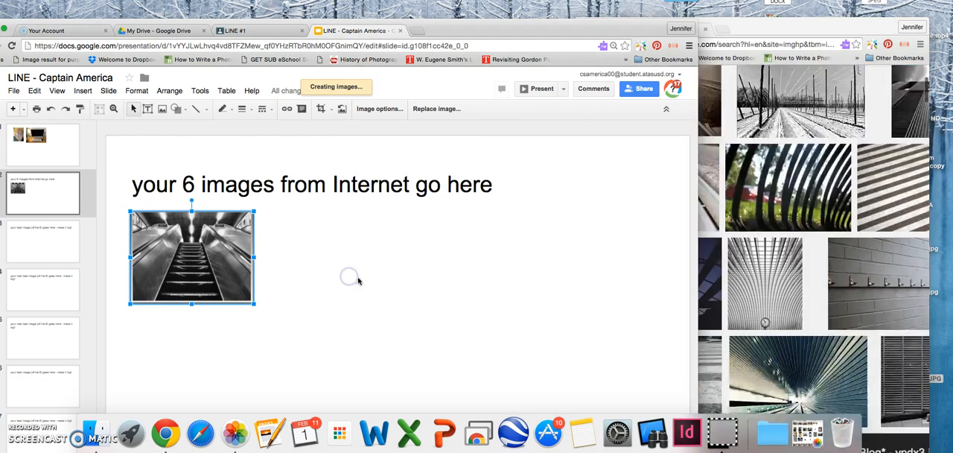
left_click_drag(443, 330, 354, 262)
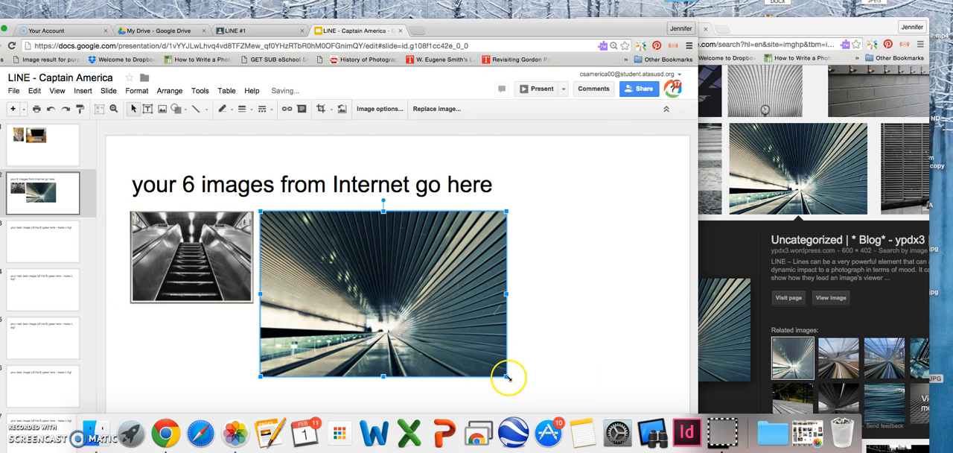
left_click_drag(506, 376, 397, 294)
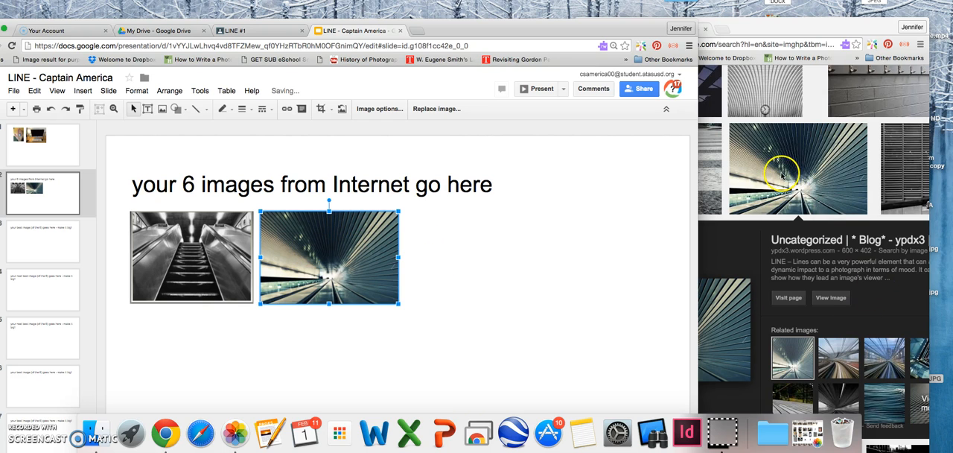
Insert the image of the man at the green wall on slide 2, scale it down, and place it right of the tunnel image
left_click(796, 107)
scroll(700, 201, "down", 5)
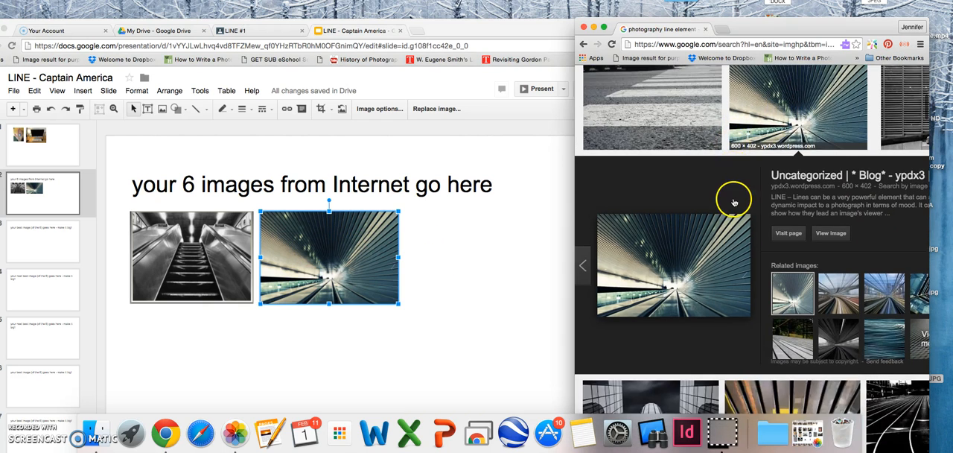
left_click(733, 202)
scroll(681, 202, "down", 1)
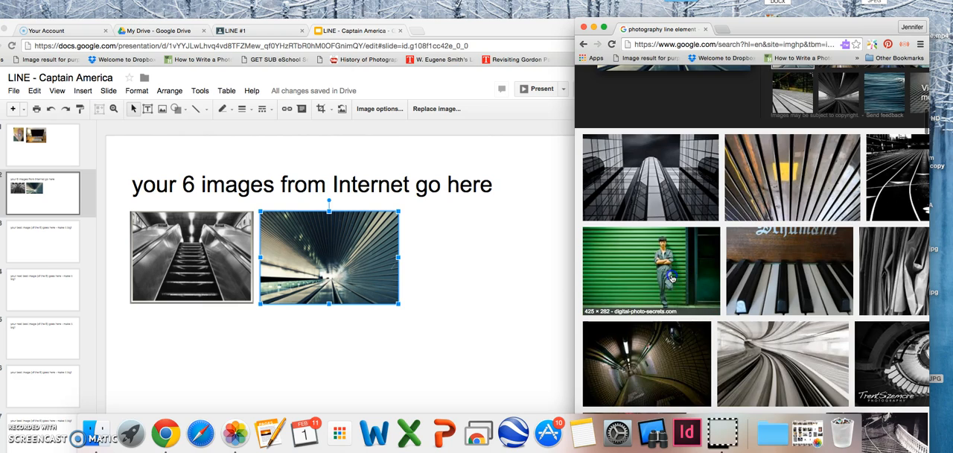
left_click(644, 257)
left_click_drag(666, 296, 500, 316)
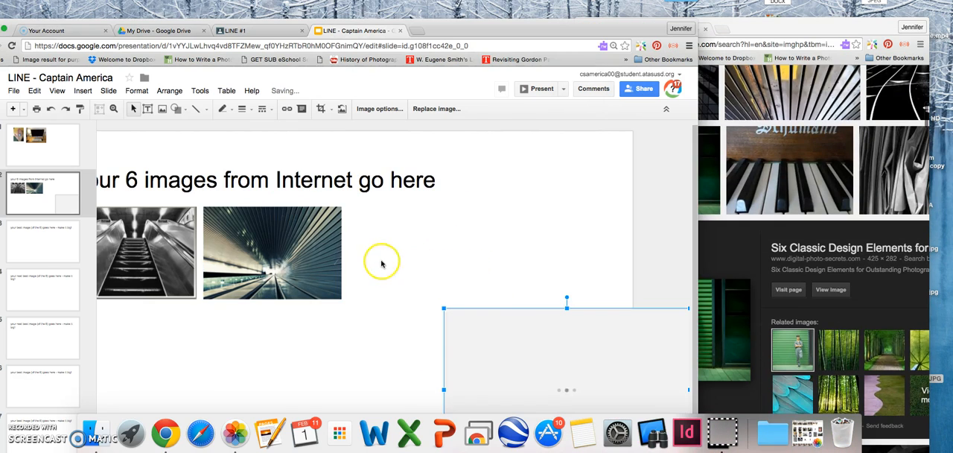
left_click_drag(543, 338, 474, 246)
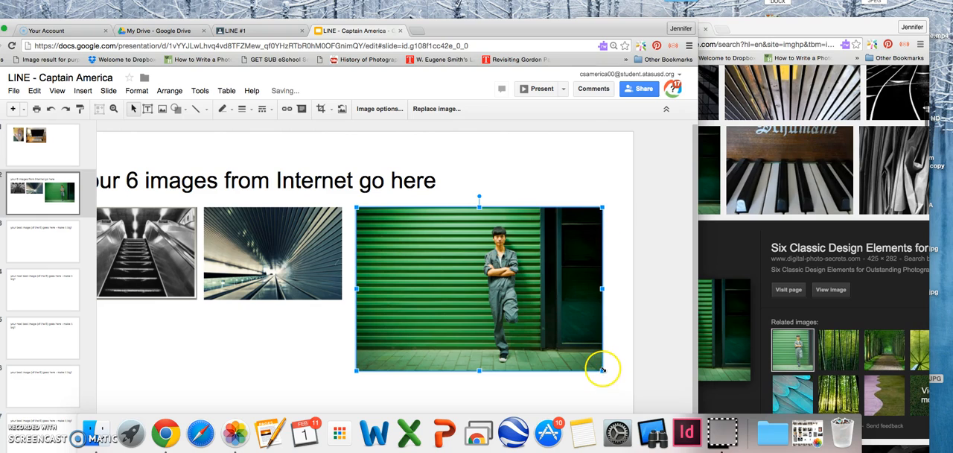
left_click_drag(602, 370, 495, 299)
left_click_drag(445, 261, 475, 261)
left_click(432, 350)
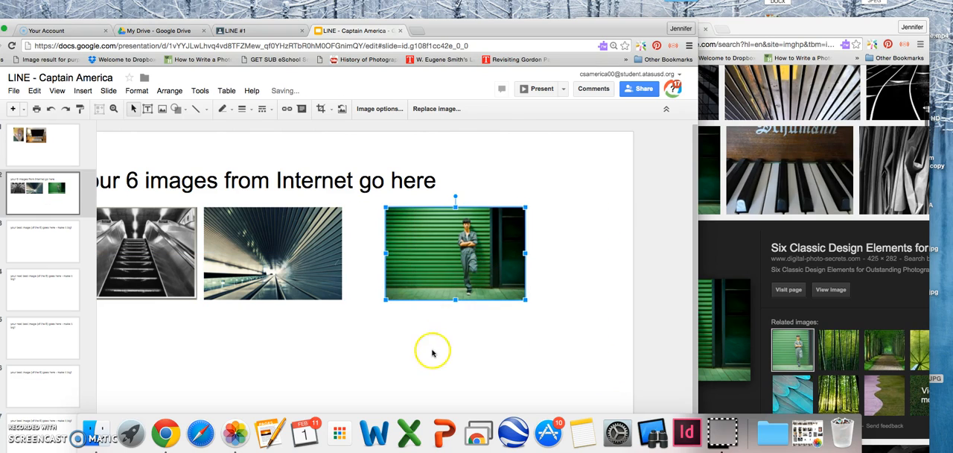
Copy the hand photo from slide 1 and paste it on slide 3
left_click_drag(450, 29, 539, 10)
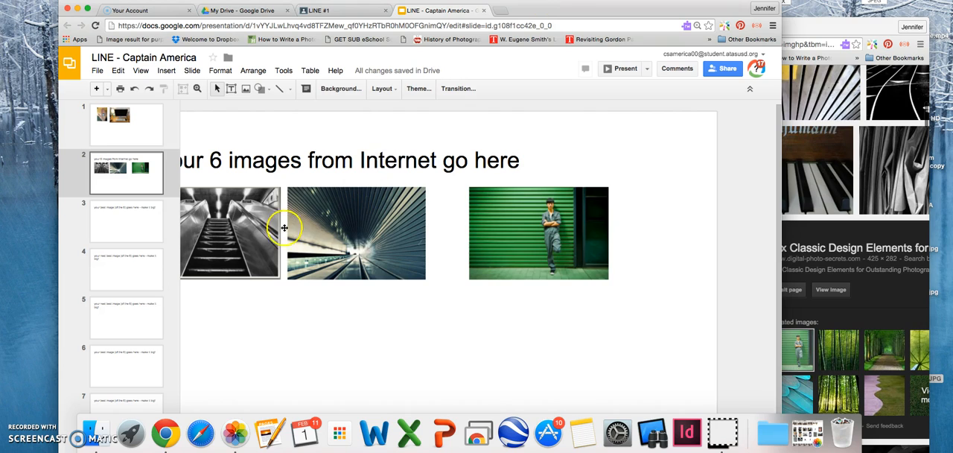
left_click(143, 229)
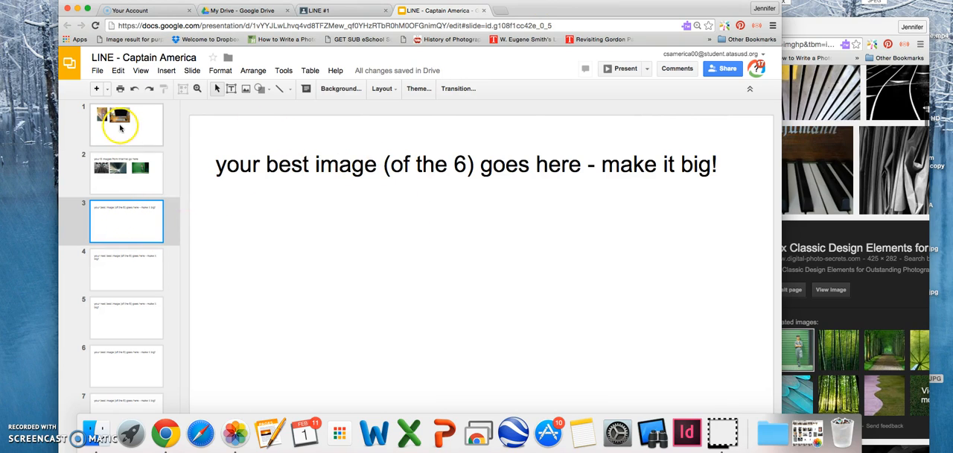
left_click(120, 128)
left_click(289, 201)
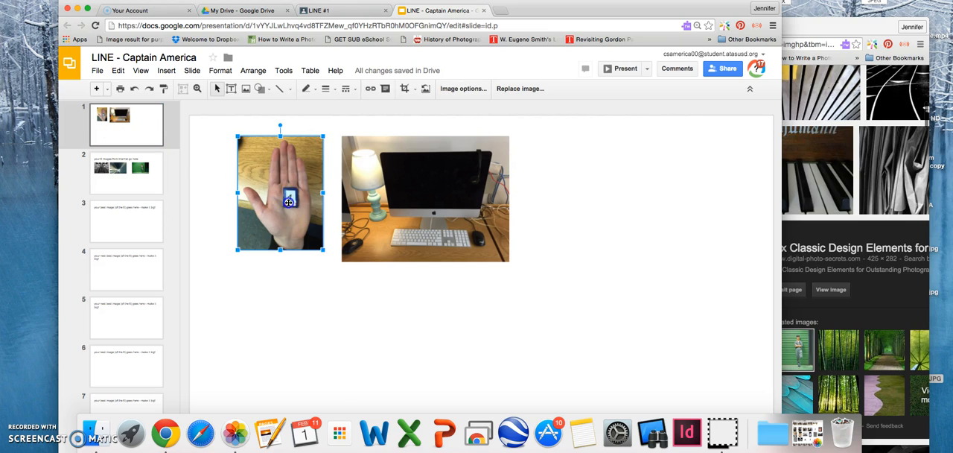
right_click(289, 205)
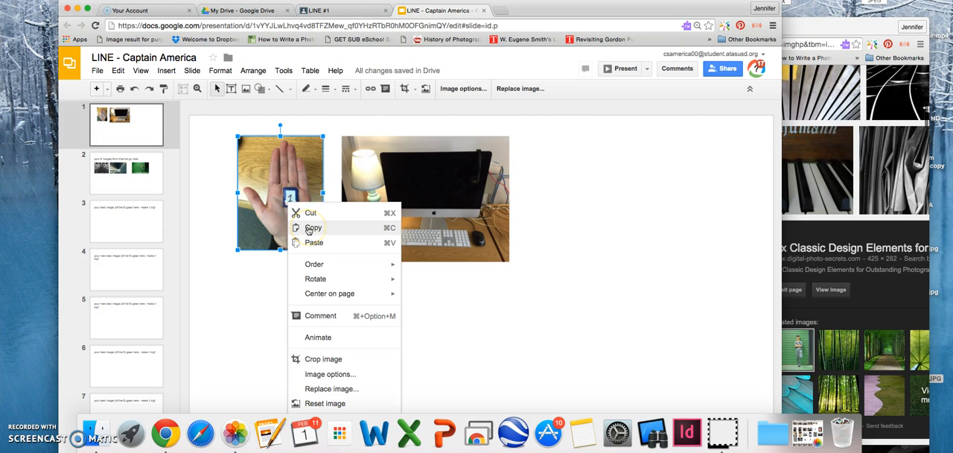
left_click(309, 229)
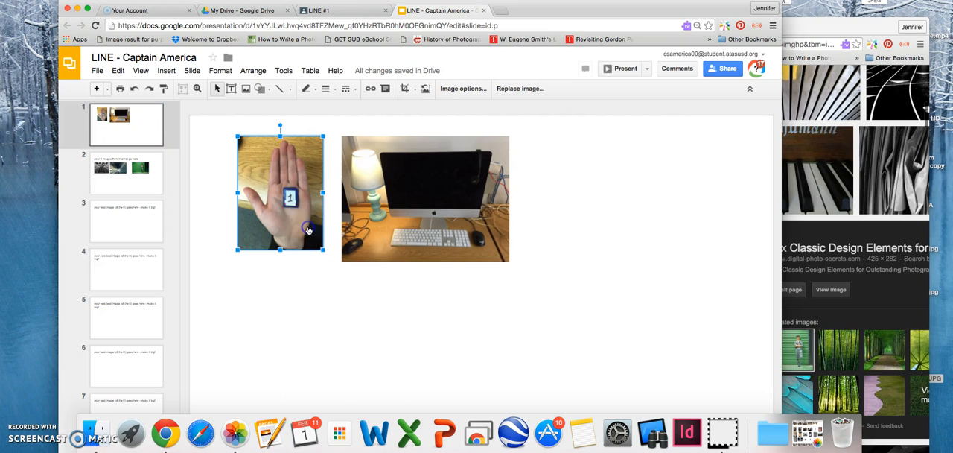
left_click(136, 215)
right_click(377, 249)
left_click(405, 287)
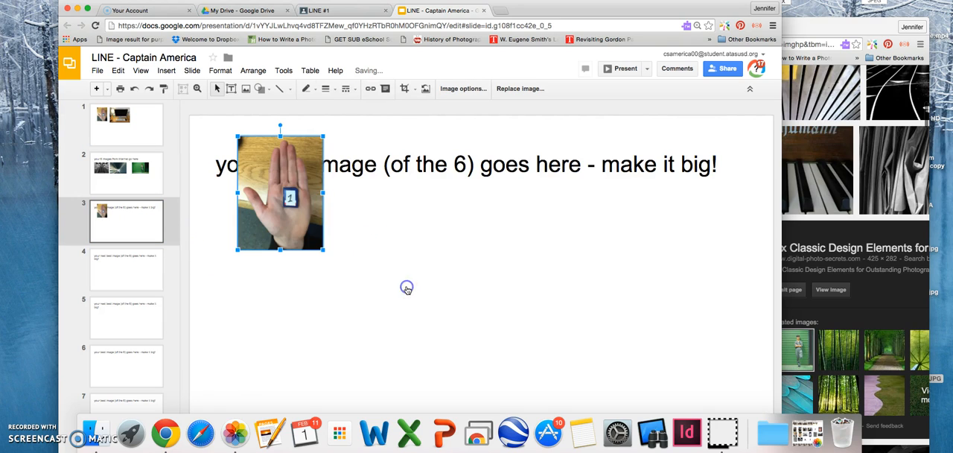
Enlarge the hand photo on slide 3, move it toward the middle, and delete the "your best image" text box
left_click_drag(323, 250, 535, 360)
left_click_drag(421, 273, 473, 265)
left_click(644, 164)
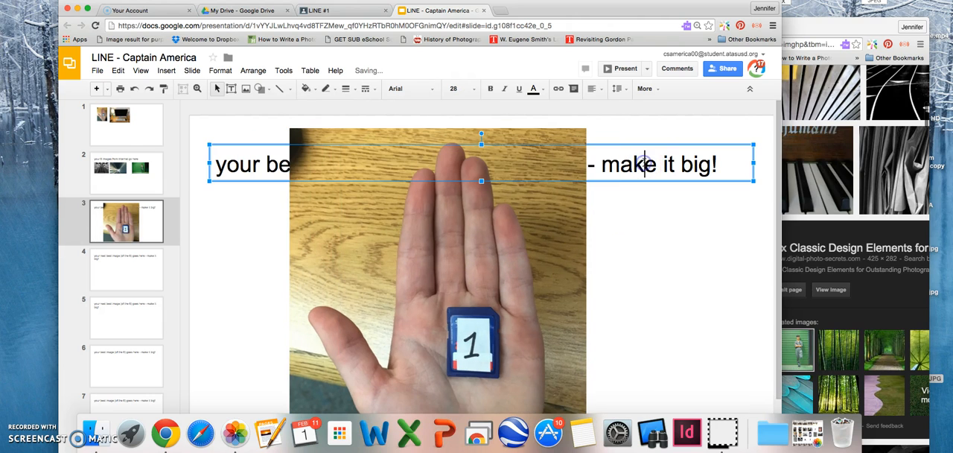
key("Delete")
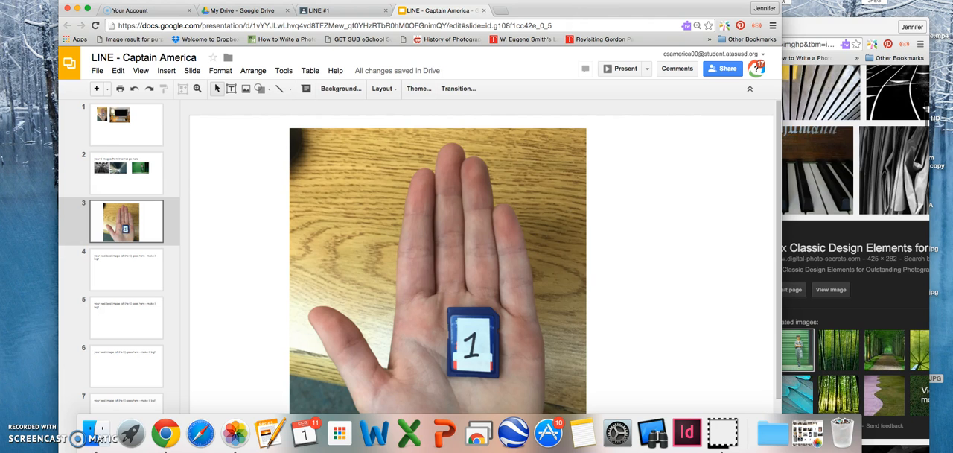
Scale the hand photo on slide 3 down proportionally to fit the slide's height, and reposition it near the middle
left_click_drag(633, 9, 664, 0)
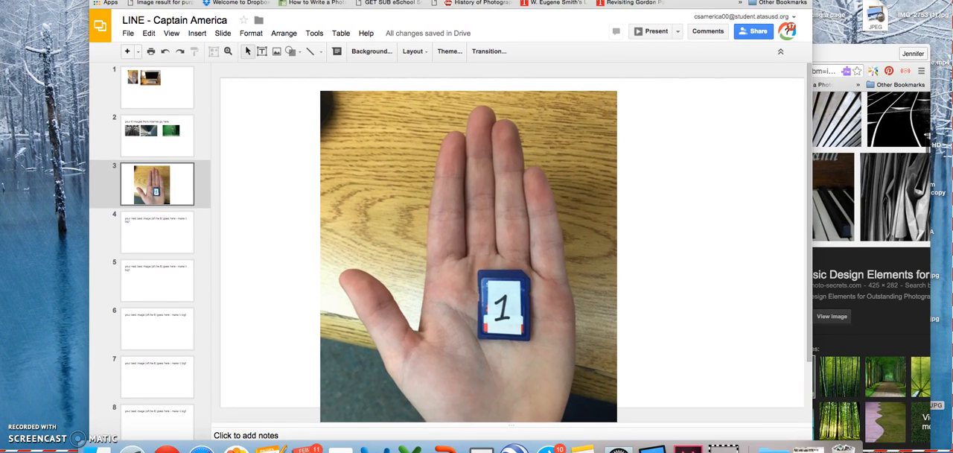
left_click(535, 238)
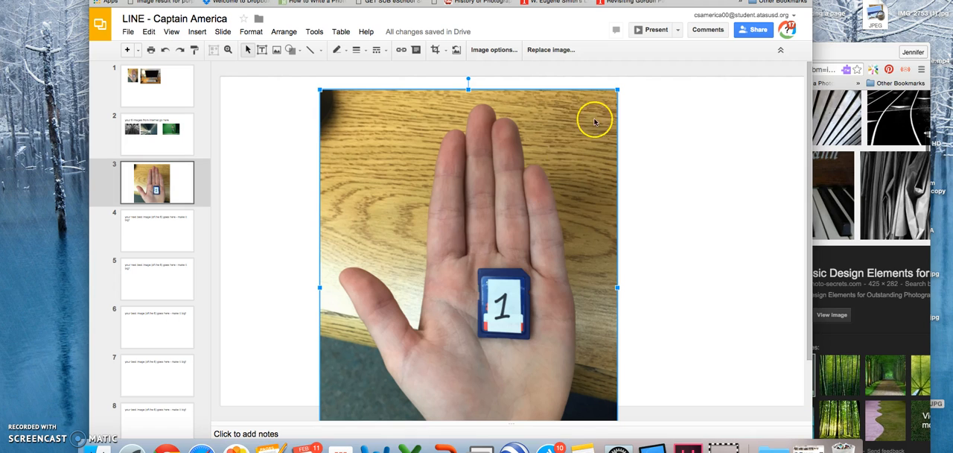
left_click_drag(617, 90, 588, 127)
left_click_drag(453, 221, 556, 175)
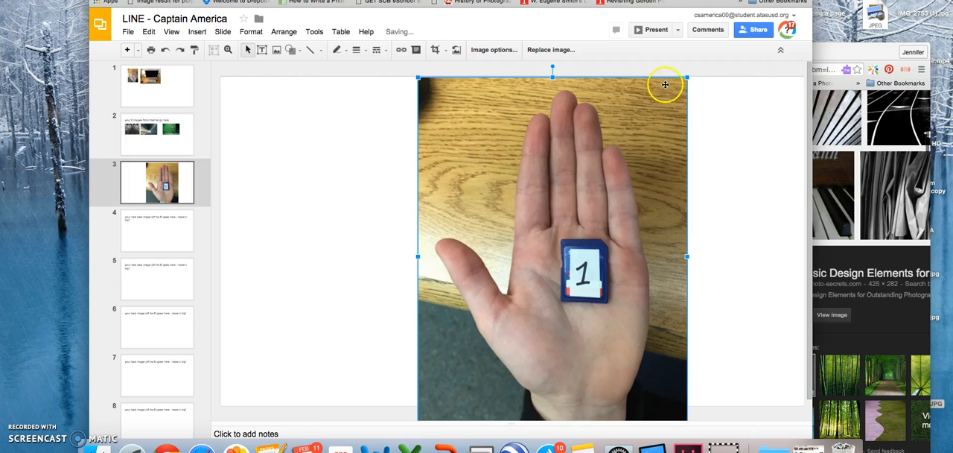
left_click_drag(686, 78, 641, 136)
left_click_drag(557, 202, 560, 165)
left_click(745, 287)
Delete the "your next best image" text box and the empty body placeholder from slide 4
left_click(159, 216)
left_click(339, 124)
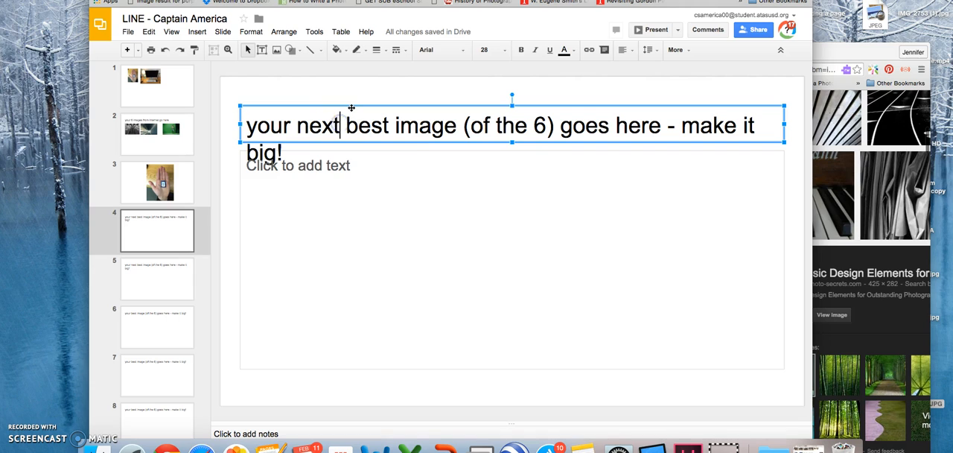
left_click(353, 107)
key("BackSpace")
left_click(330, 154)
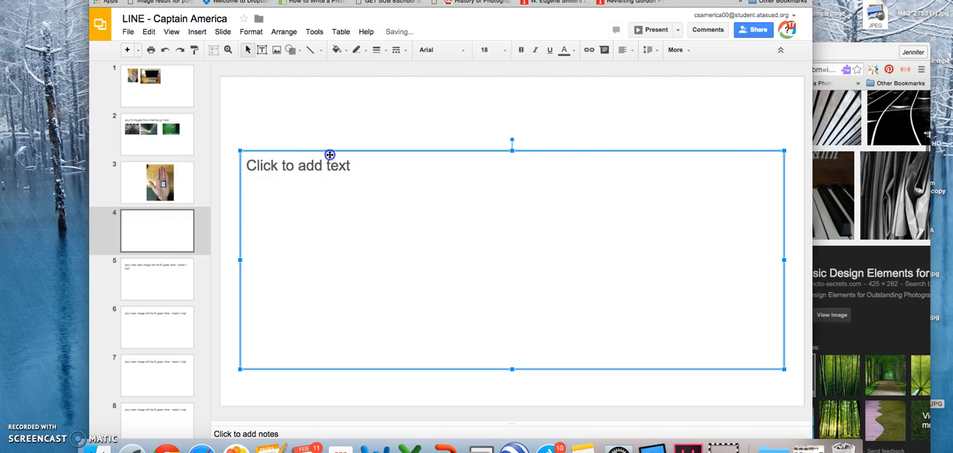
key("BackSpace")
Copy the desktop computer photo from slide 1 and paste it onto slide 4
left_click(144, 89)
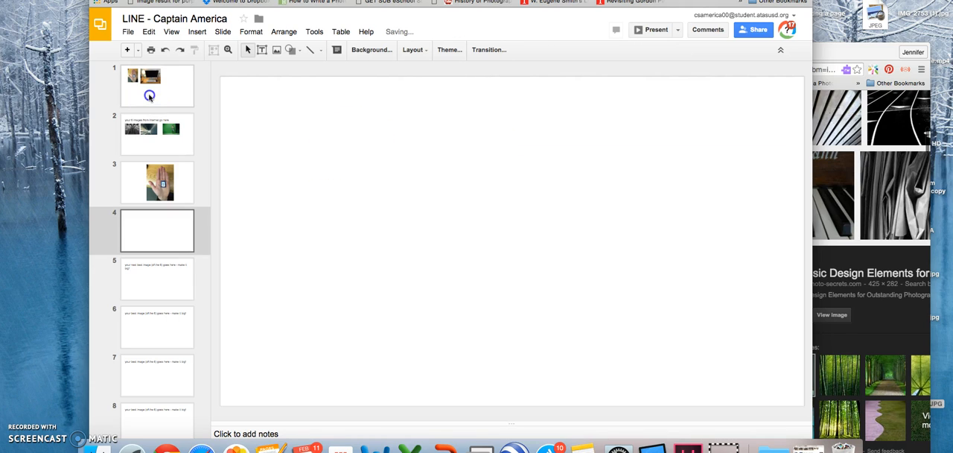
left_click(402, 143)
right_click(402, 143)
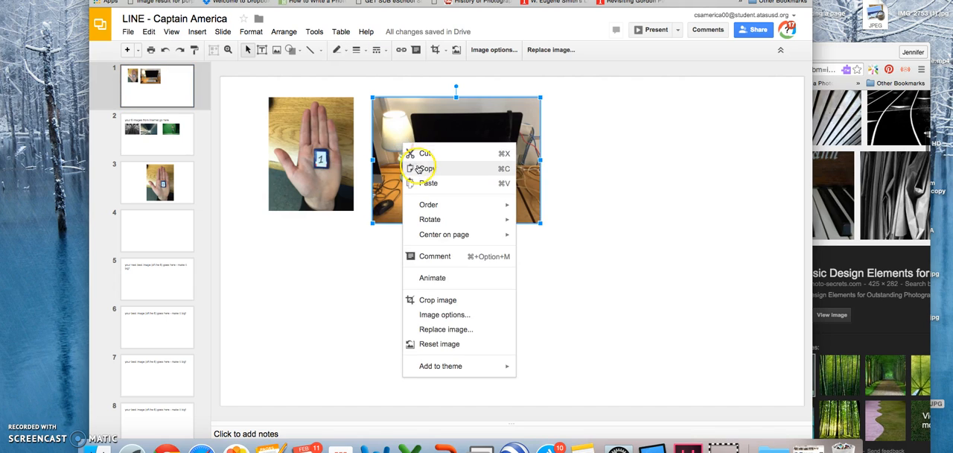
left_click(421, 172)
left_click(145, 229)
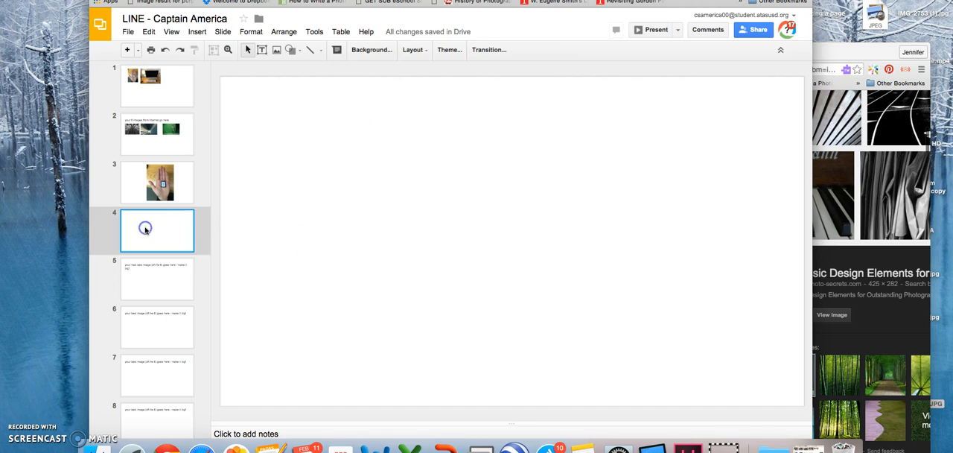
right_click(341, 227)
left_click(388, 266)
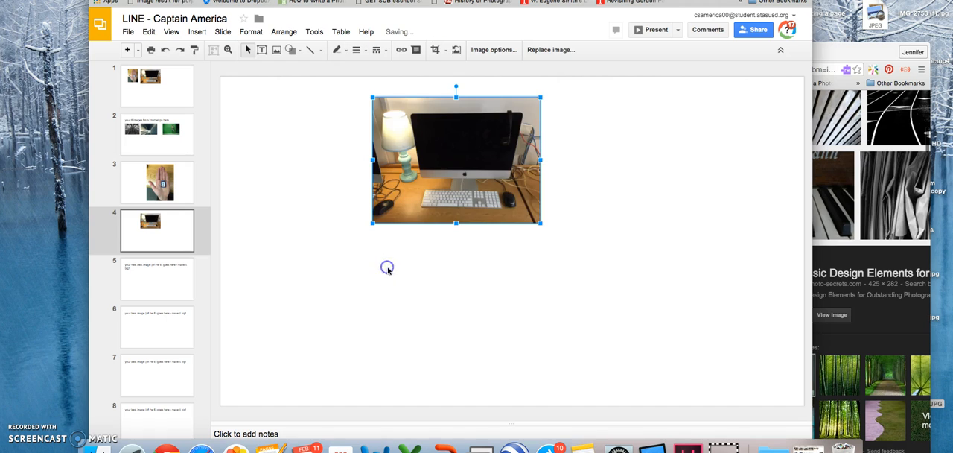
Enlarge the computer photo on slide 4 proportionally to nearly the slide's full height and center it on the slide
left_click_drag(540, 223, 708, 396)
left_click_drag(625, 284, 530, 270)
left_click_drag(673, 382, 699, 399)
mouse_move(573, 284)
left_mouse_down()
mouse_move(617, 283)
mouse_move(587, 284)
left_mouse_up()
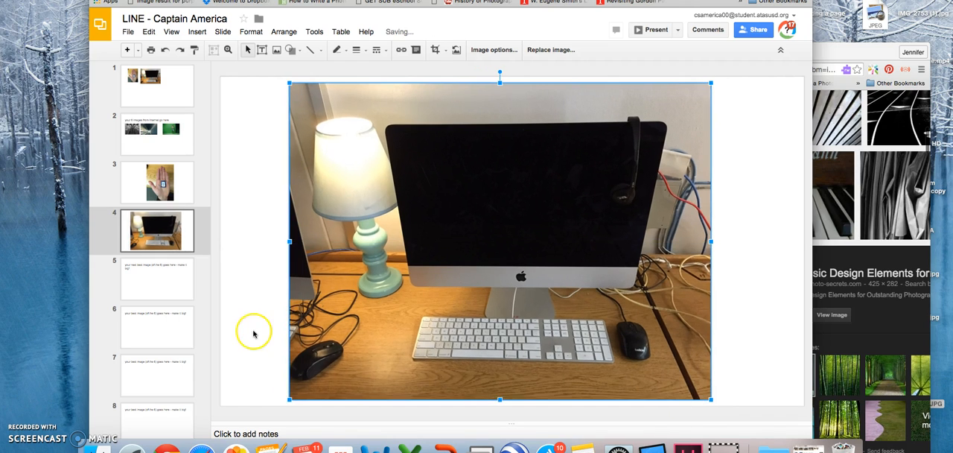
left_click(251, 332)
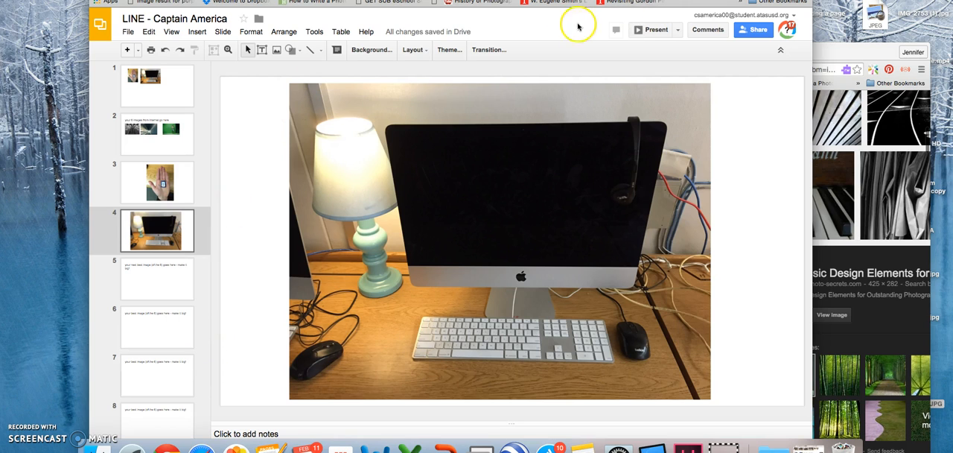
Switch to the LINE #1 assignment in Google Classroom and turn in the work with the attached LINE presentation
left_click_drag(590, 0, 594, 11)
left_click(260, 172)
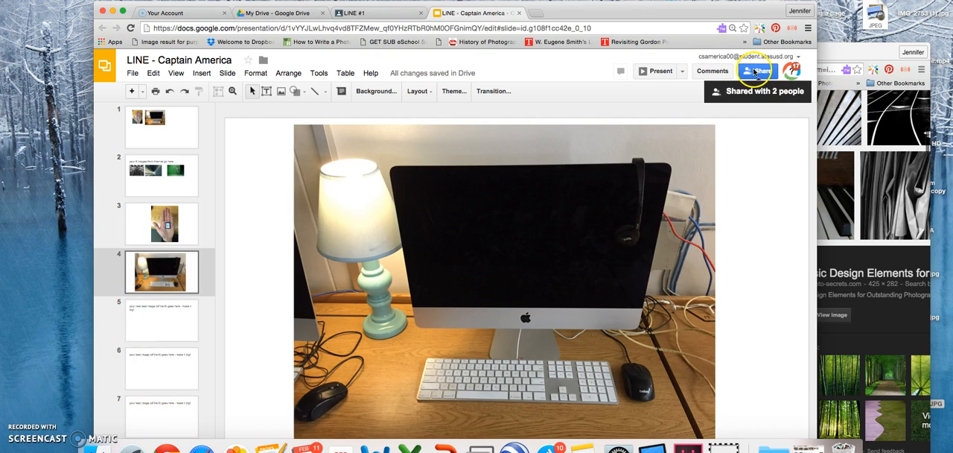
left_click(379, 13)
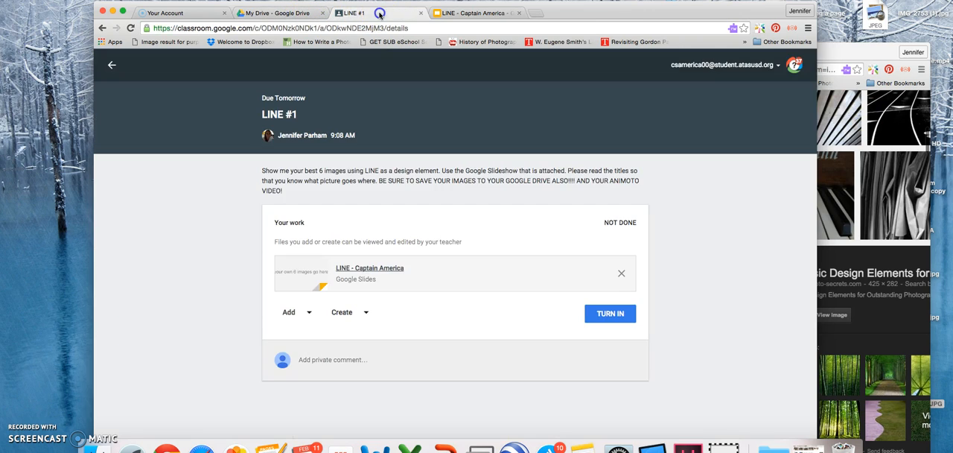
left_click(611, 314)
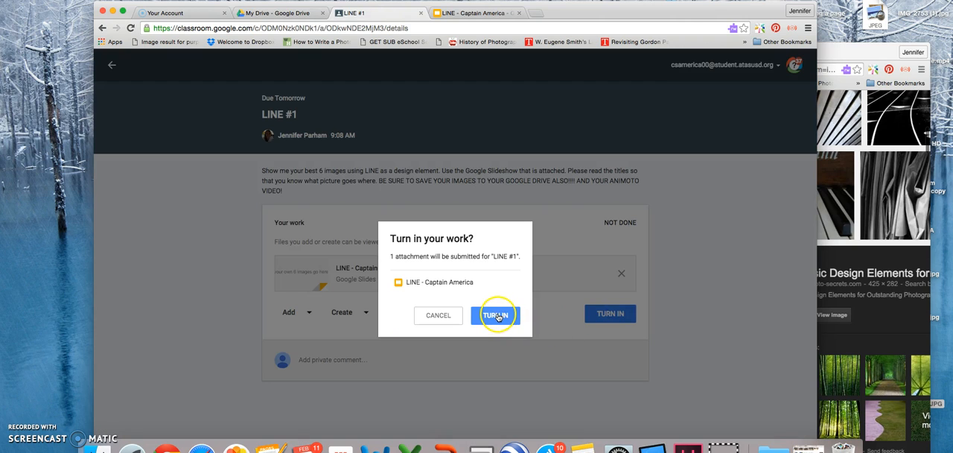
left_click(497, 316)
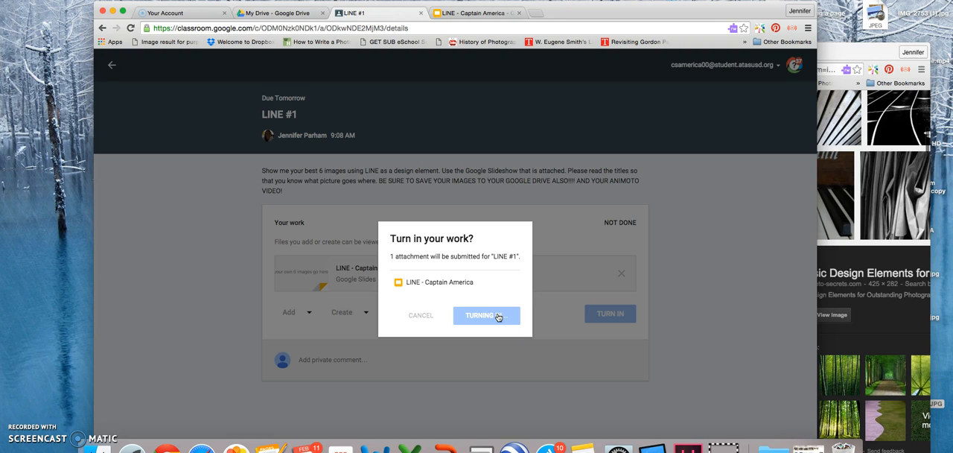